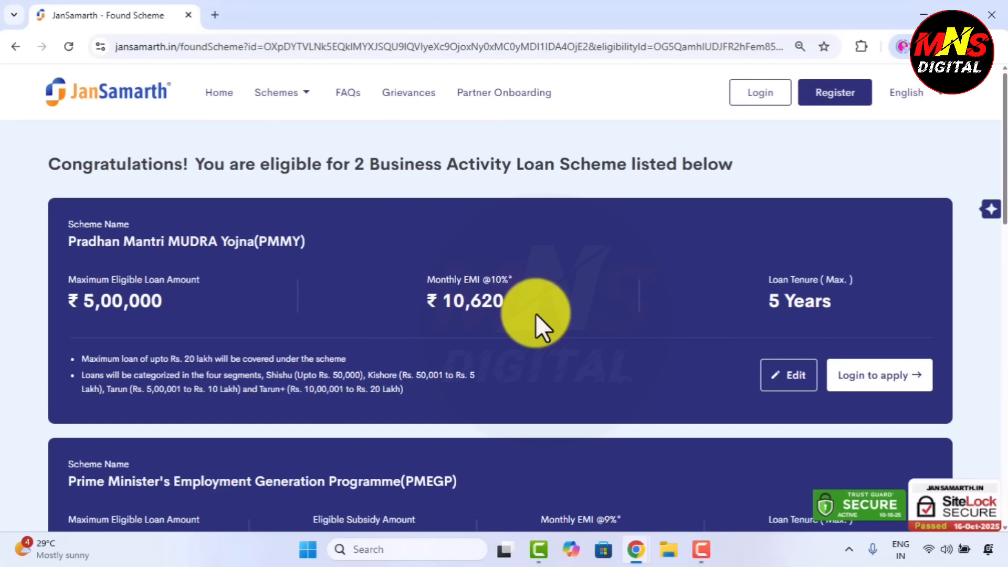
scroll(535, 314, "down", 3)
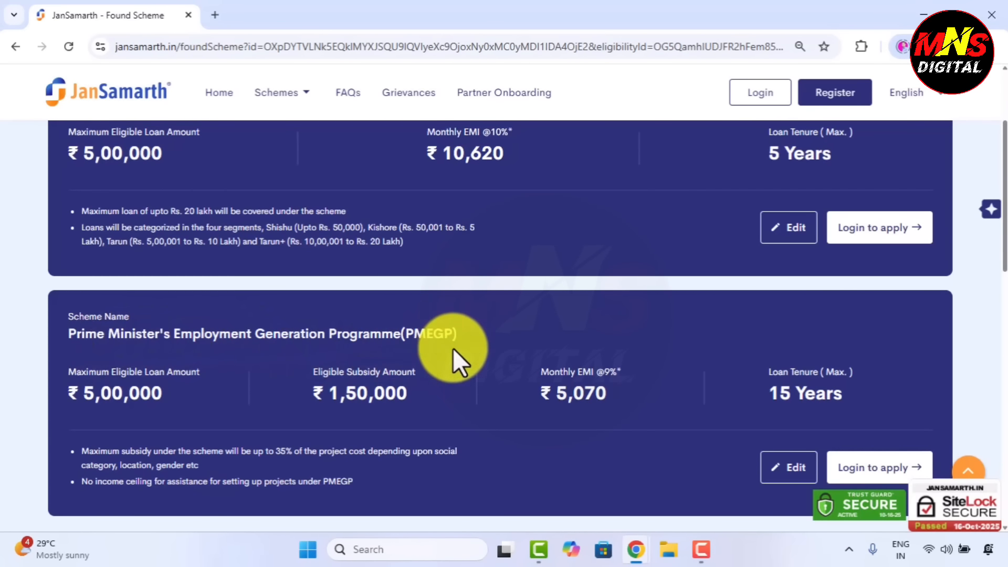
scroll(436, 345, "down", 1)
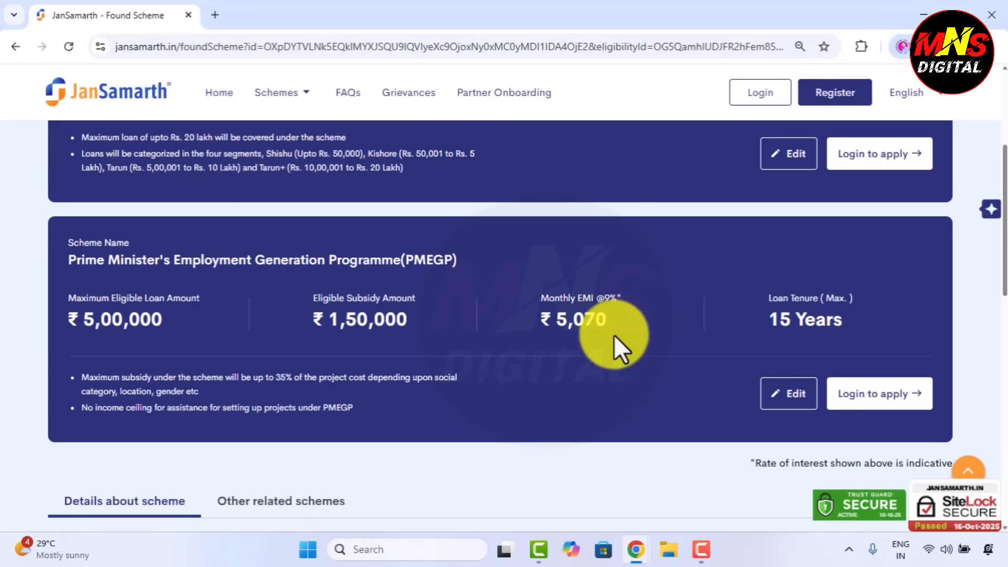
scroll(613, 335, "up", 3)
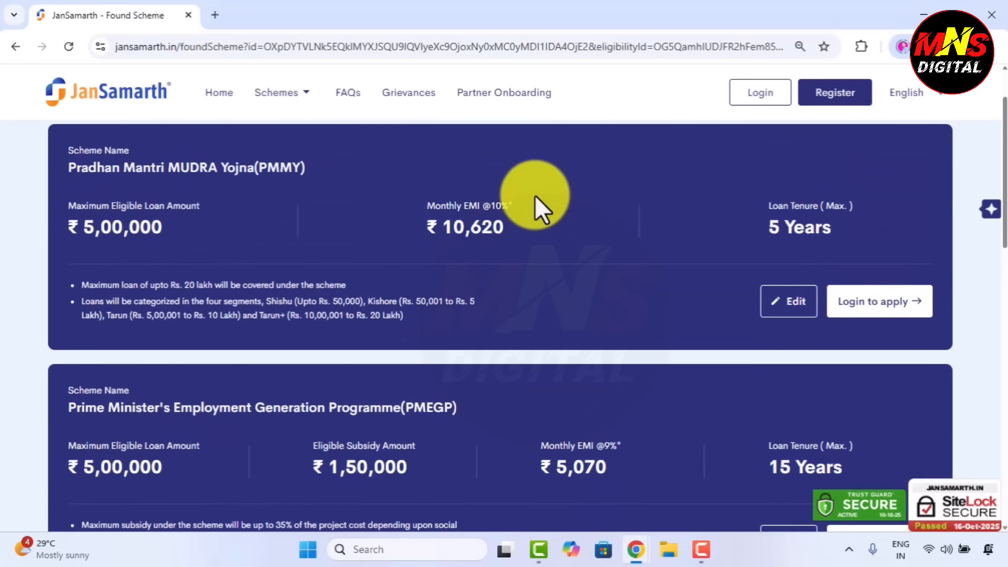
scroll(591, 394, "down", 2)
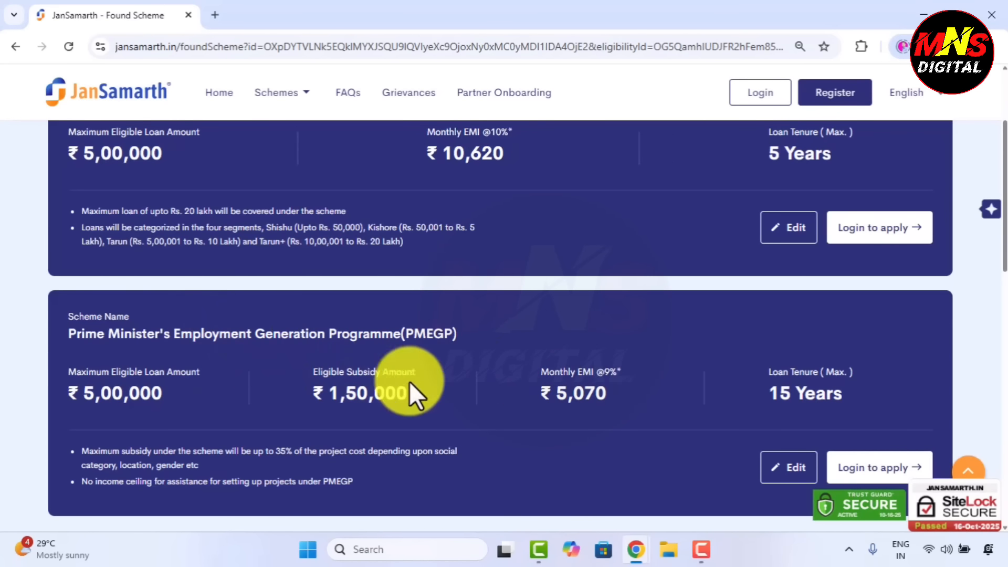
scroll(574, 345, "down", 1)
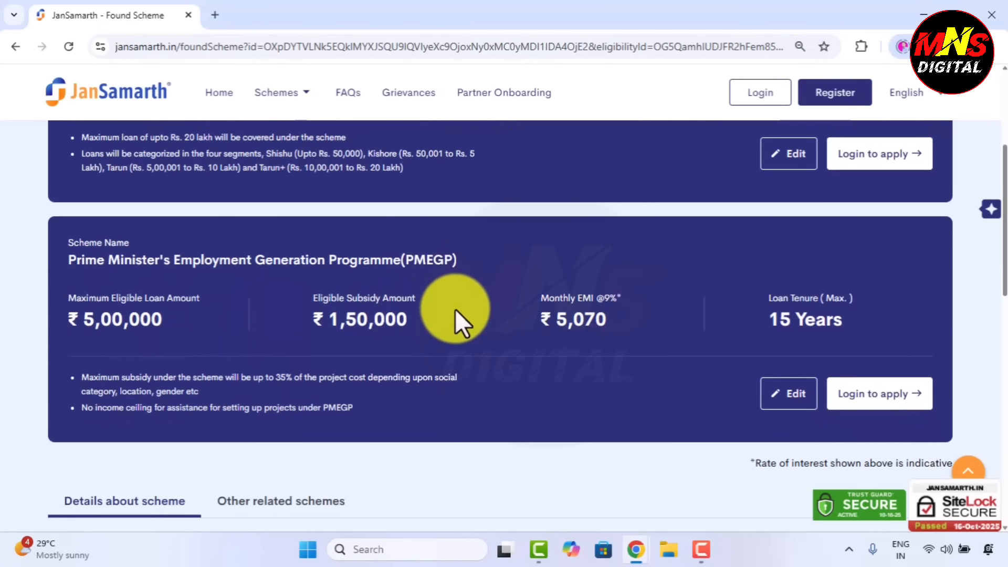
Start the PMEGP application in JanSamarth and enter the applicant's mobile number and captcha
left_click(873, 400)
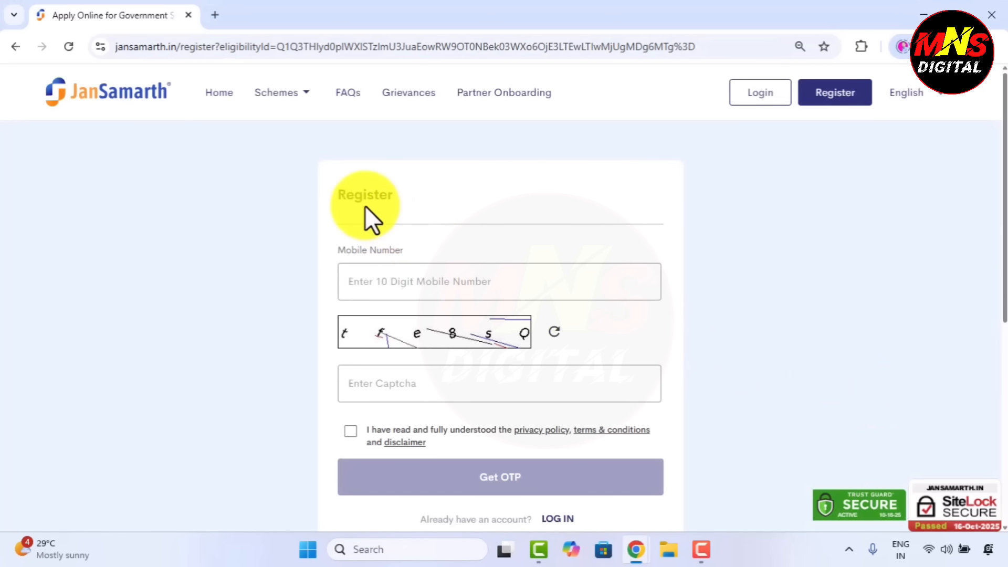
left_click(334, 191)
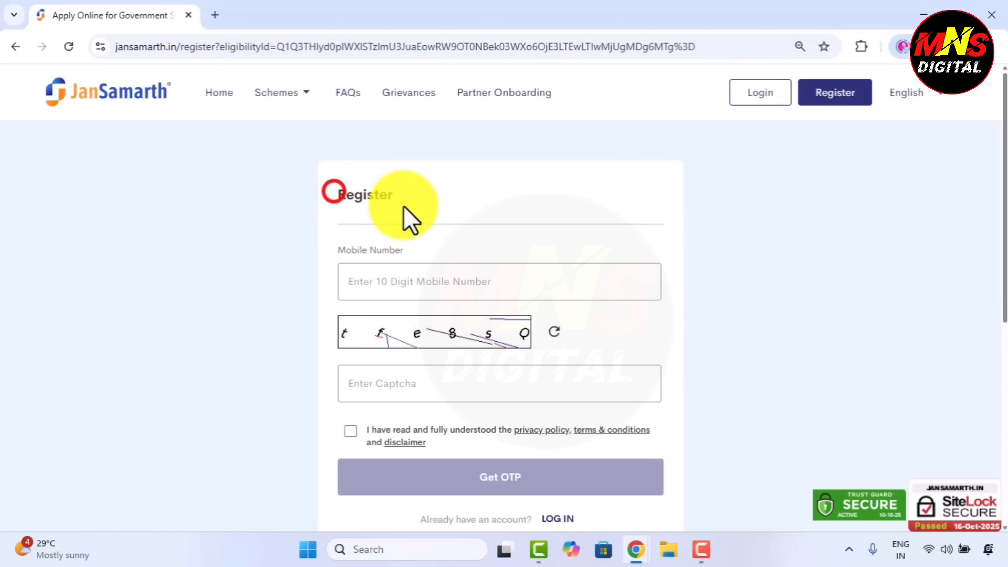
left_click(360, 281)
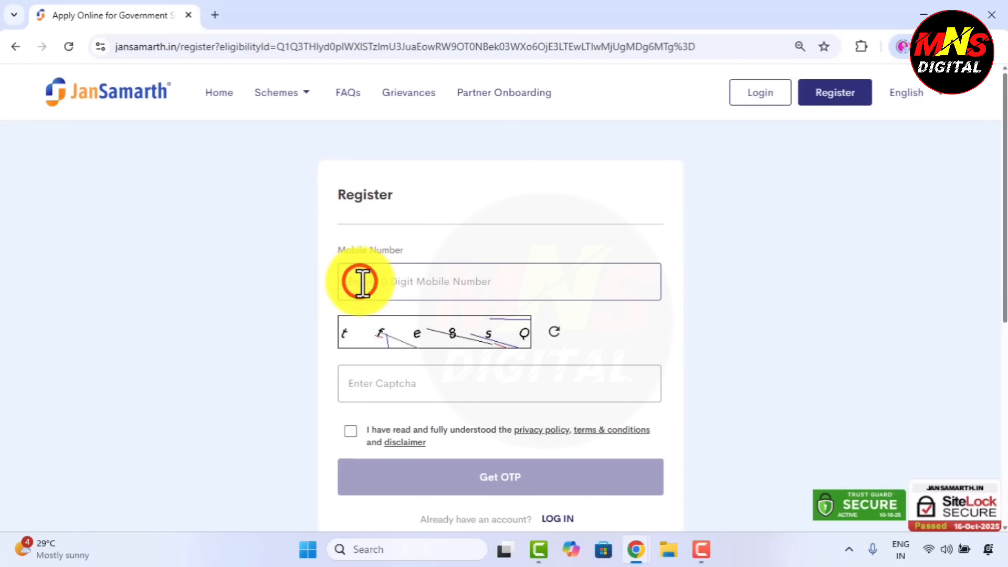
left_click(397, 384)
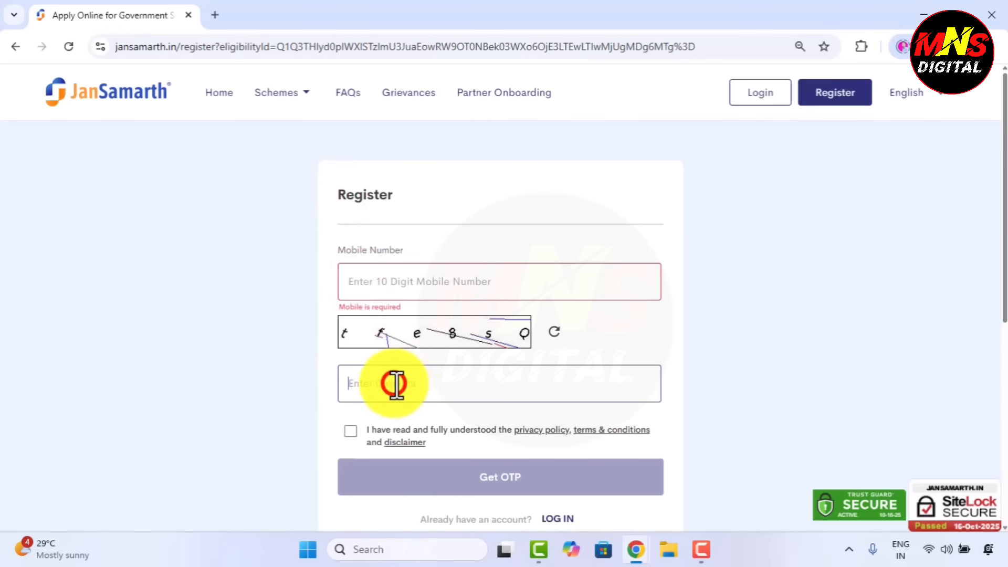
Read through and accept the privacy policy, terms and conditions, and disclaimer
left_click(350, 431)
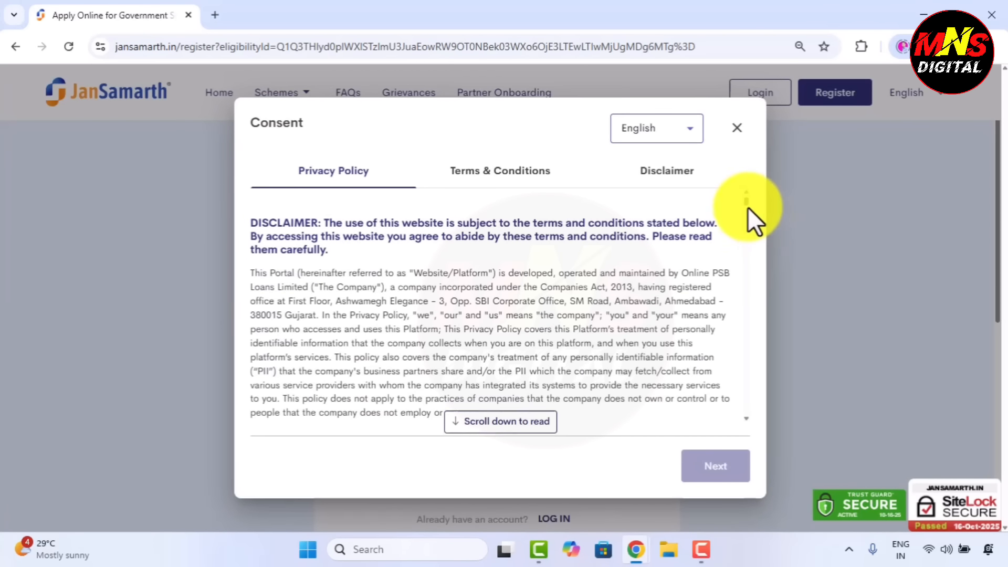
left_click_drag(747, 207, 720, 450)
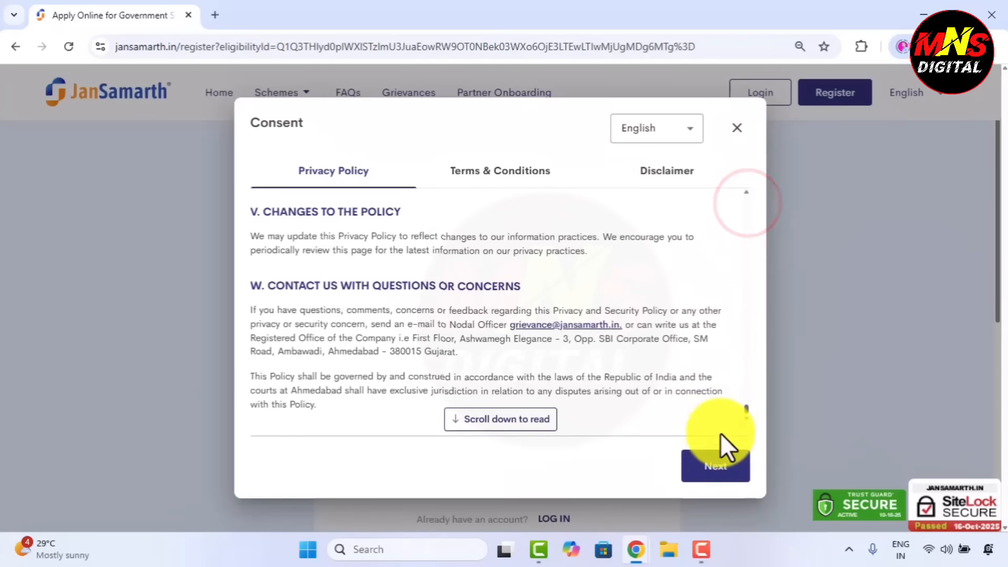
left_click(718, 469)
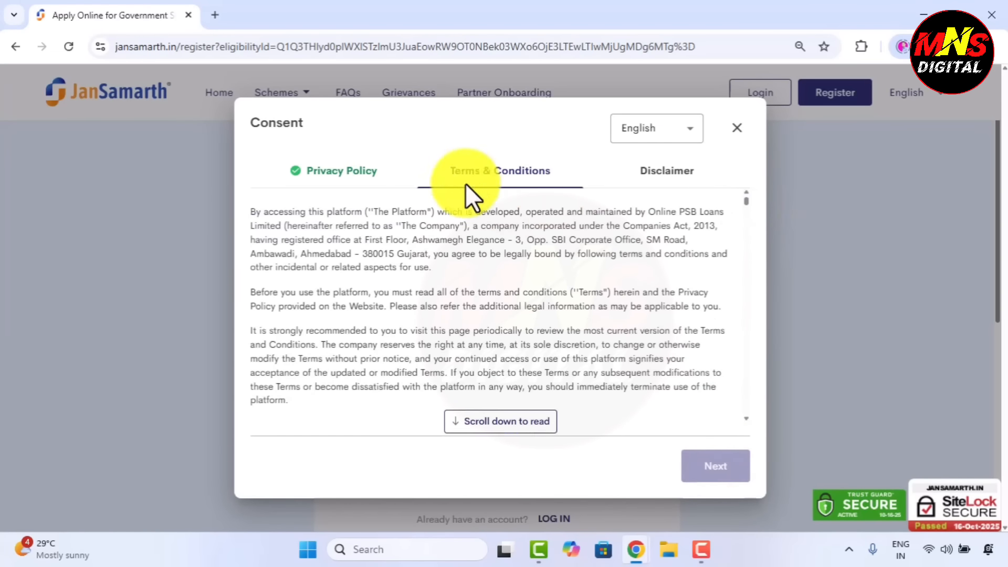
left_click_drag(749, 203, 752, 461)
left_click(705, 477)
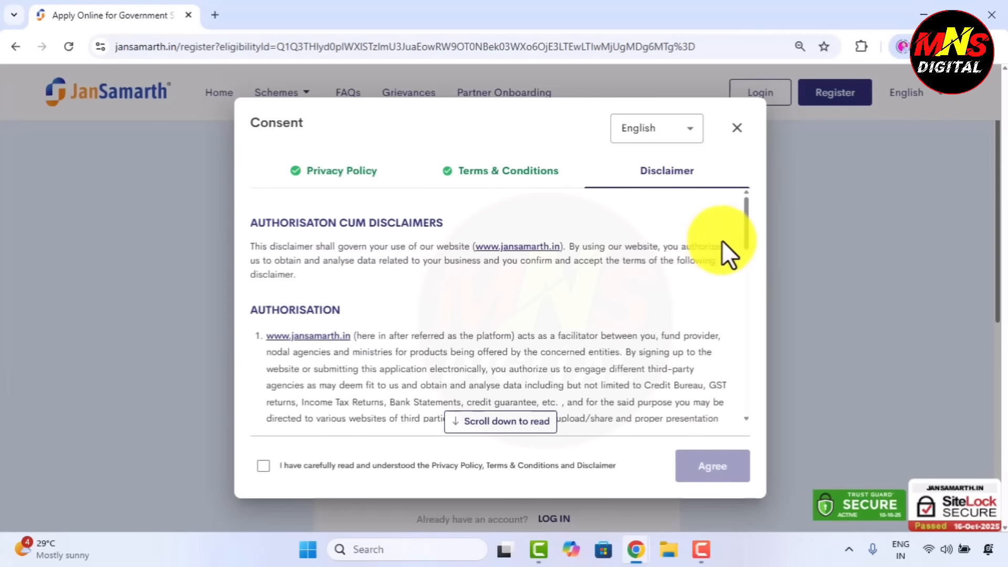
left_click_drag(746, 216, 750, 421)
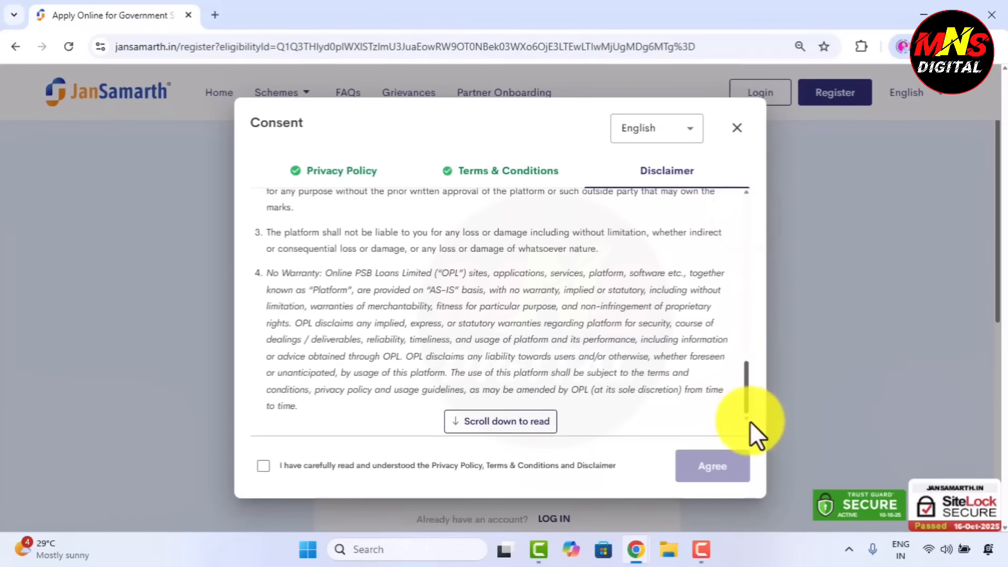
left_click(263, 466)
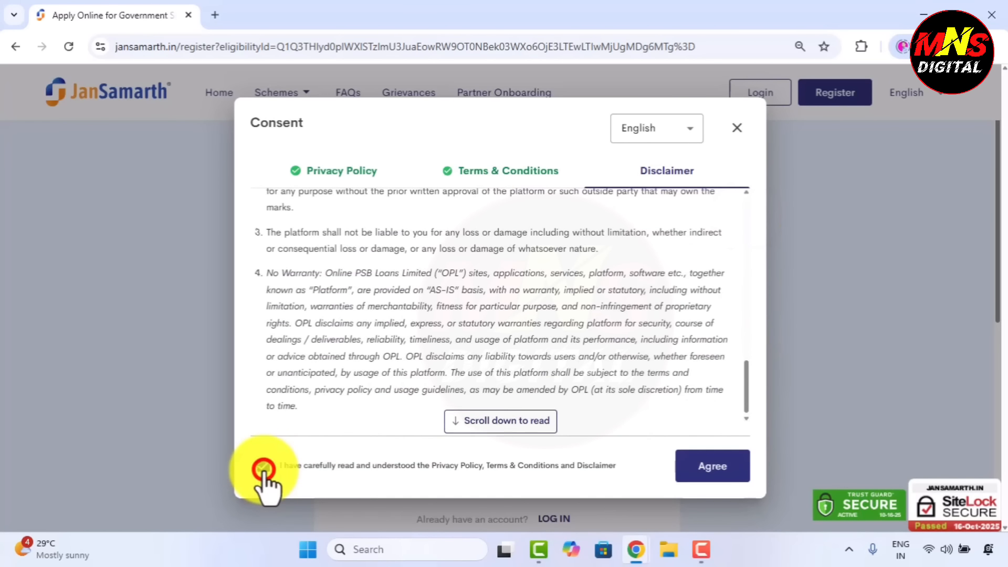
left_click(721, 476)
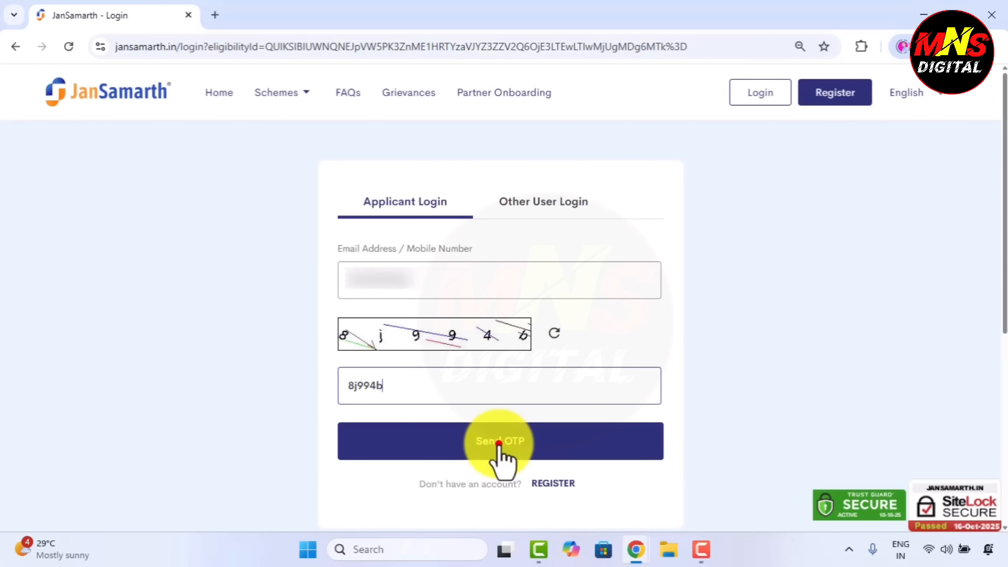
Request a login OTP and enter the one-time code digits to verify the applicant
left_click(499, 446)
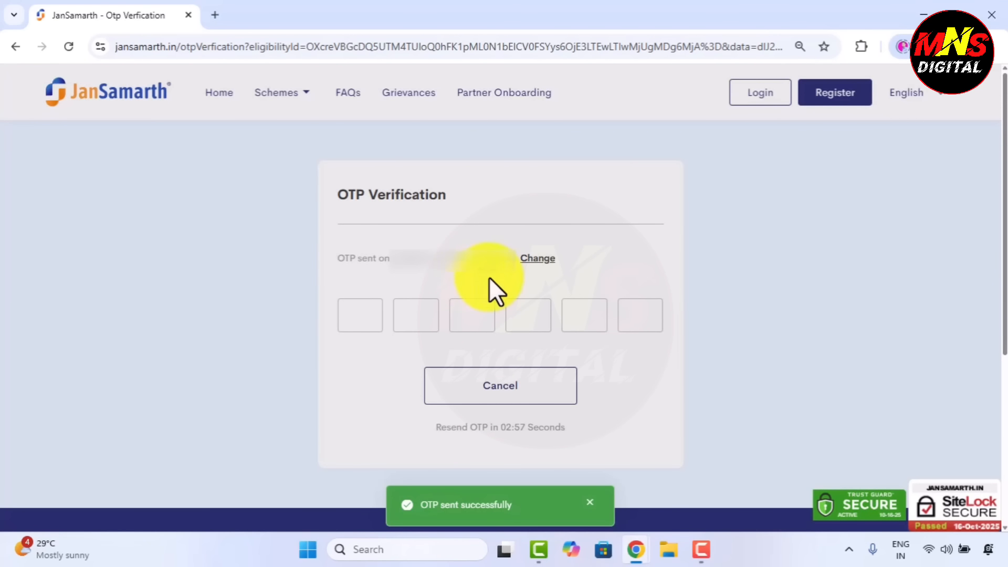
left_click(353, 320)
left_click(422, 320)
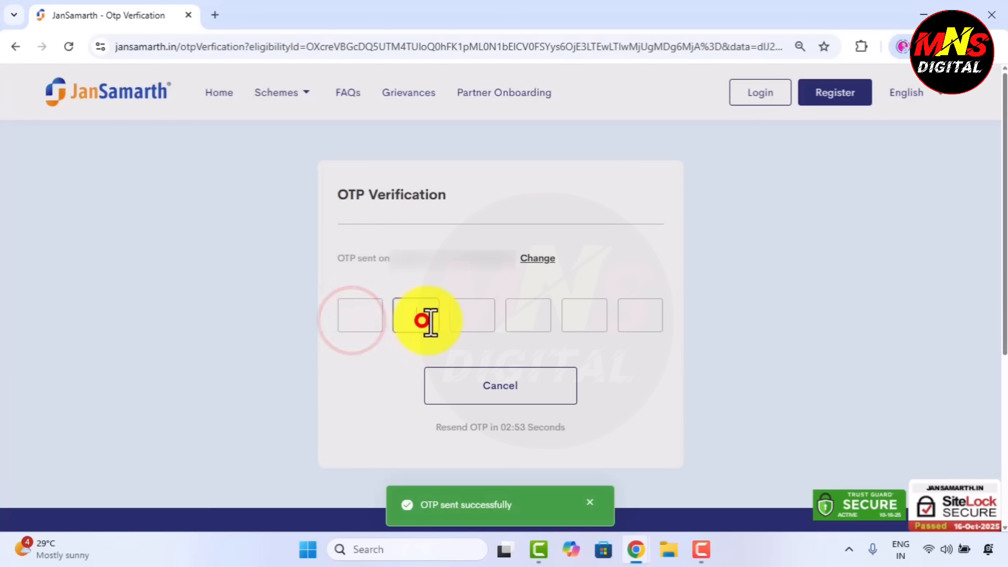
left_click(471, 320)
left_click(520, 320)
left_click(588, 323)
left_click(637, 321)
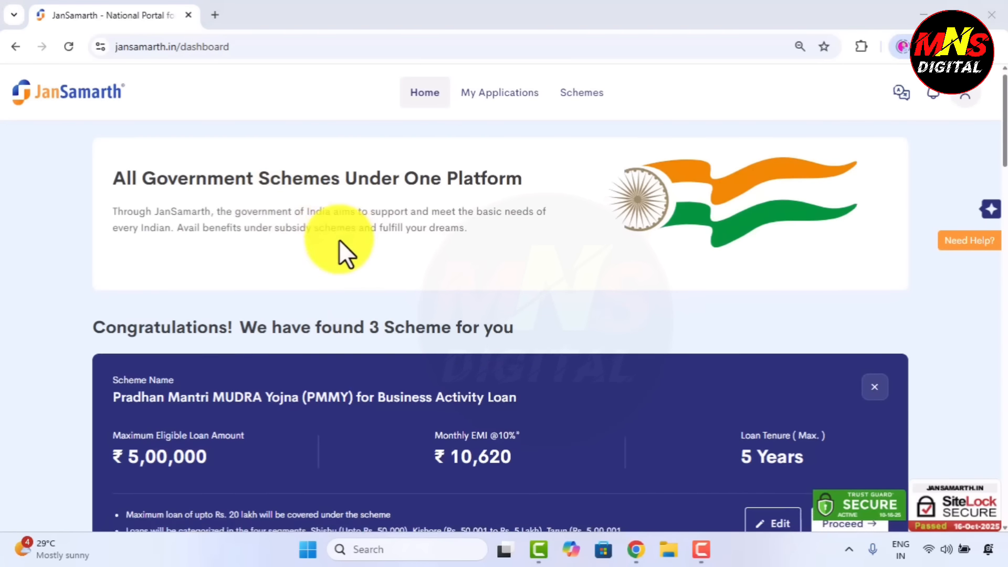
Scroll the scheme details and continue with the PMEGP loan application
scroll(339, 239, "down", 2)
scroll(339, 240, "down", 2)
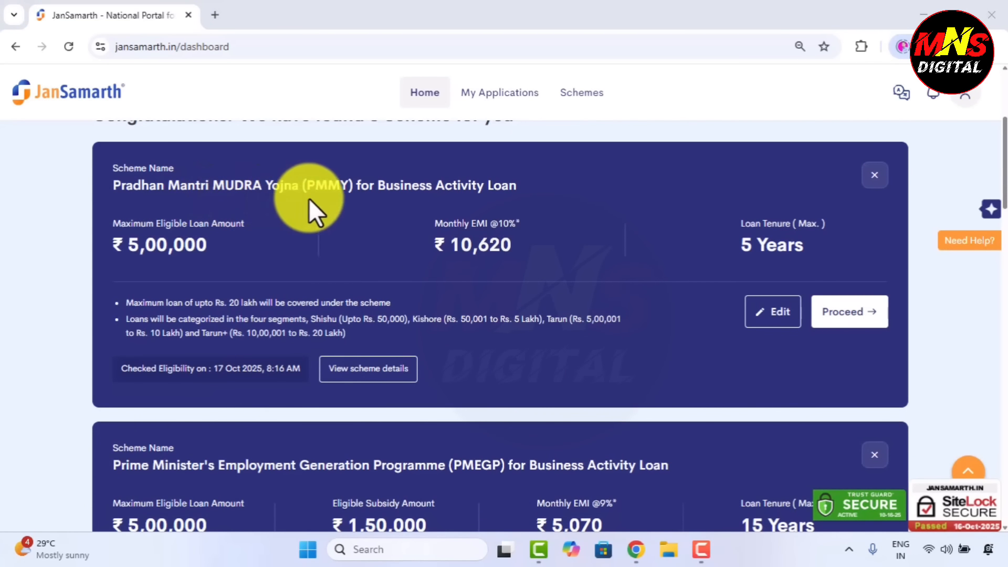
scroll(334, 203, "down", 1)
scroll(334, 203, "down", 1)
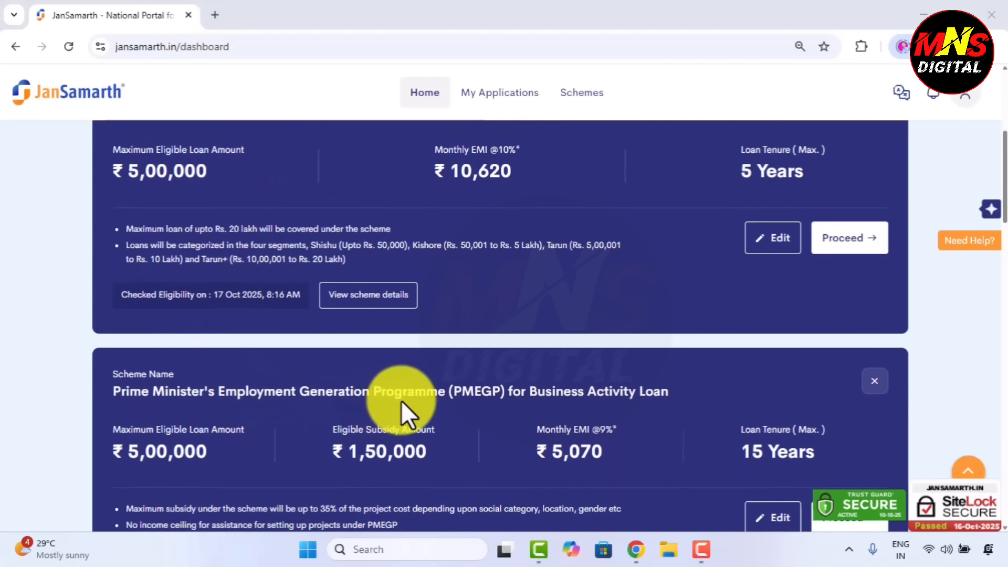
scroll(540, 397, "down", 2)
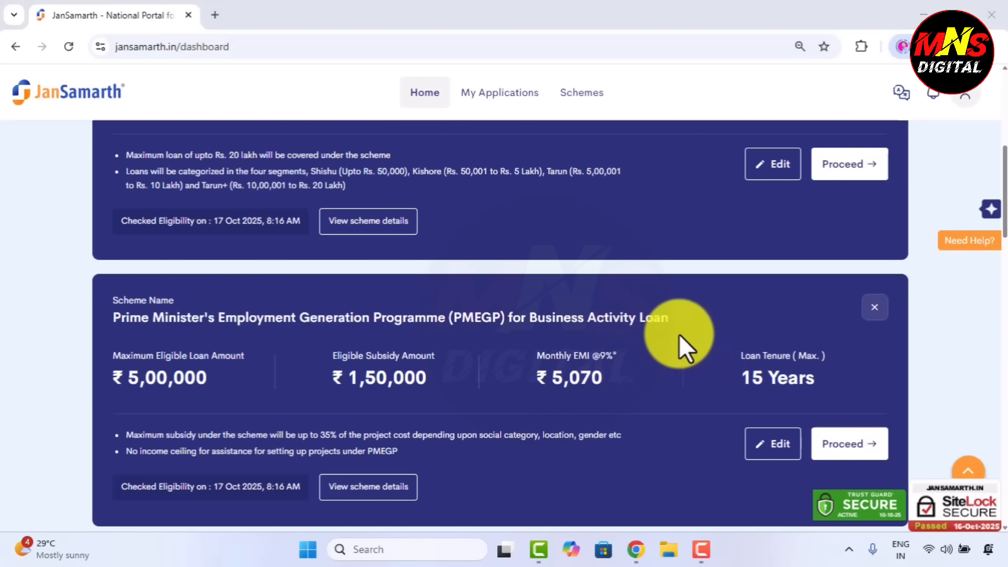
left_click(855, 450)
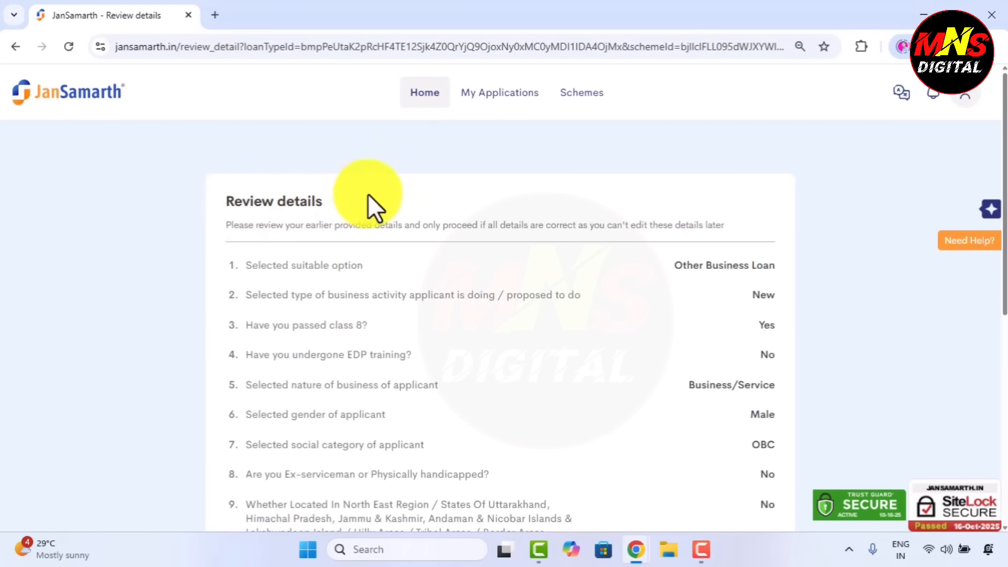
Confirm the reviewed application details so the KVIC redirect confirmation appears
scroll(409, 215, "down", 2)
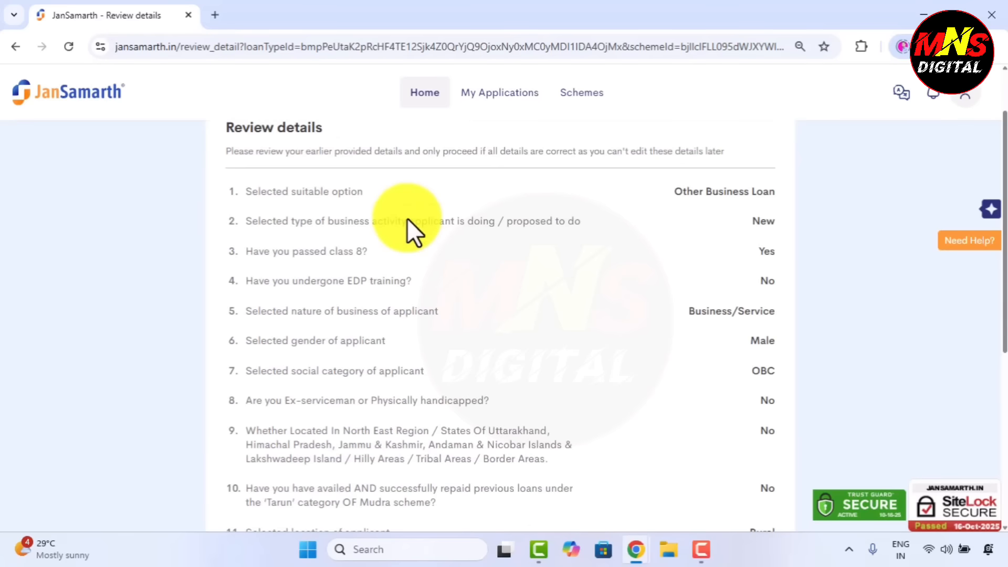
scroll(522, 252, "down", 2)
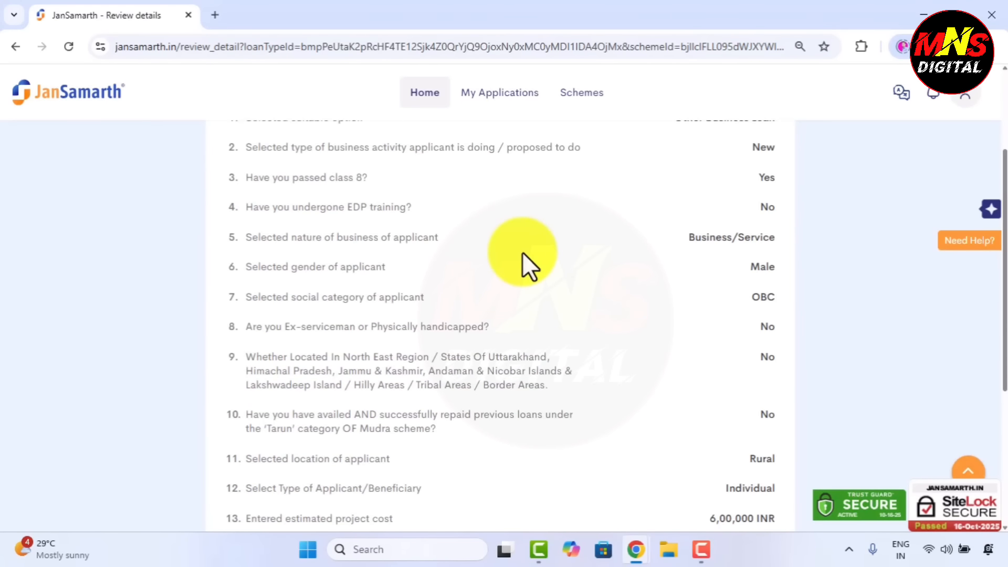
scroll(522, 252, "down", 4)
scroll(522, 252, "down", 3)
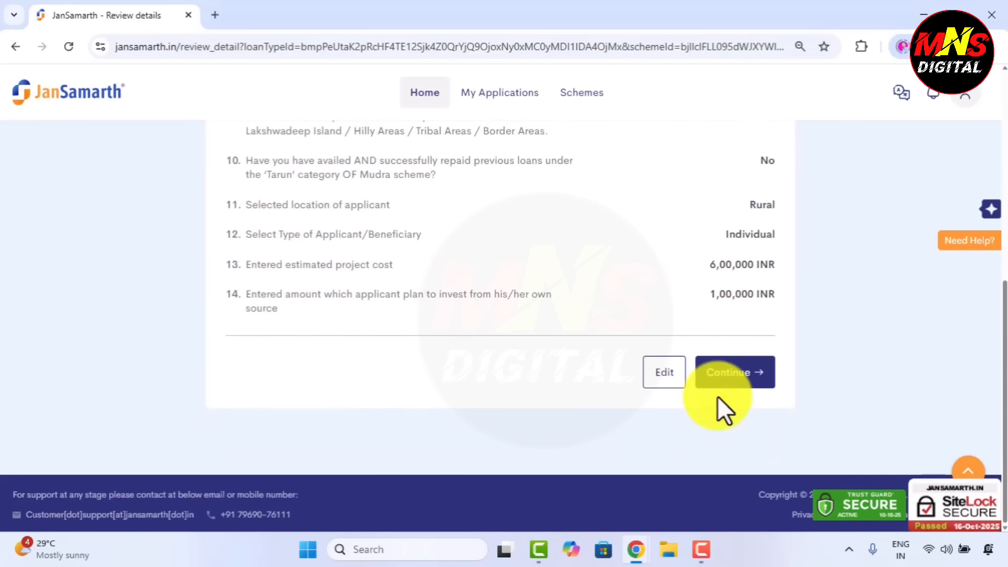
left_click(748, 374)
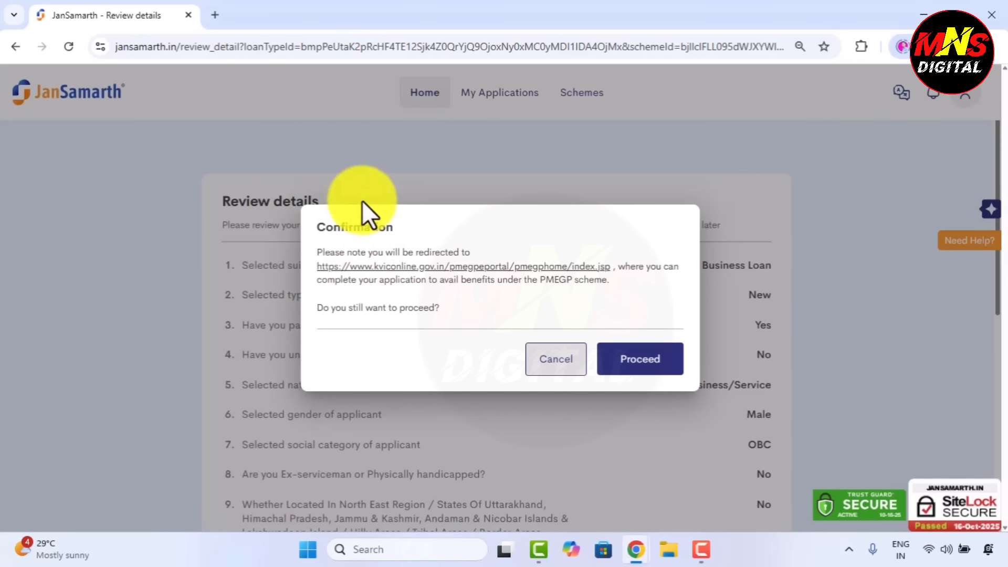
Proceed to the PMEGP e-Portal and apply for a new unit, accepting the margin money alert
left_click(633, 374)
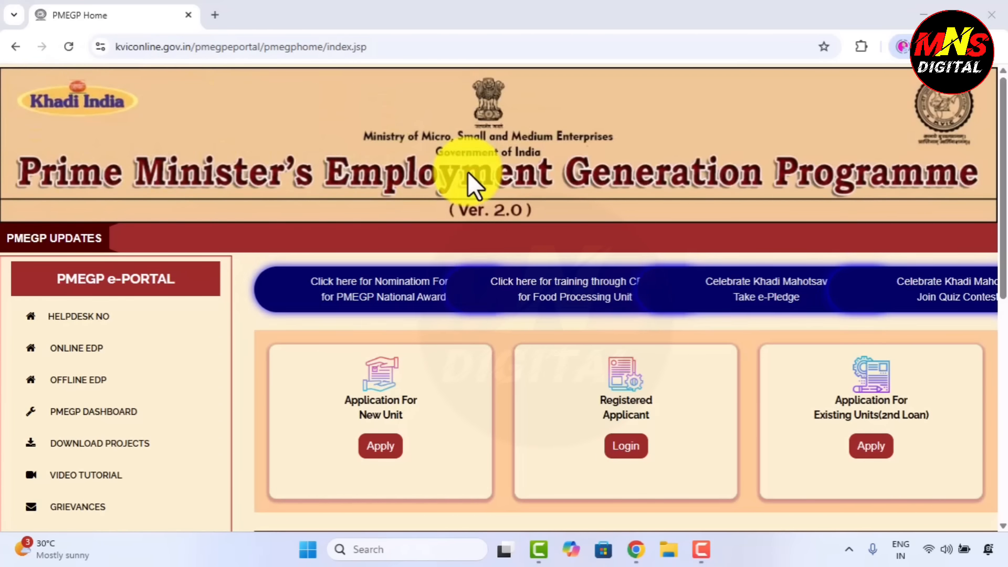
scroll(456, 178, "down", 2)
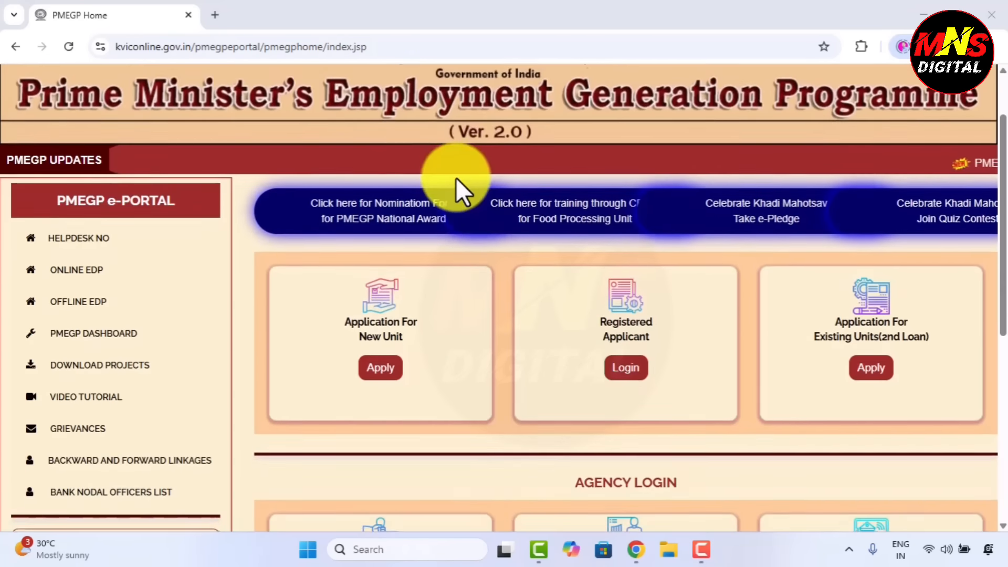
scroll(456, 178, "down", 3)
scroll(455, 177, "down", 2)
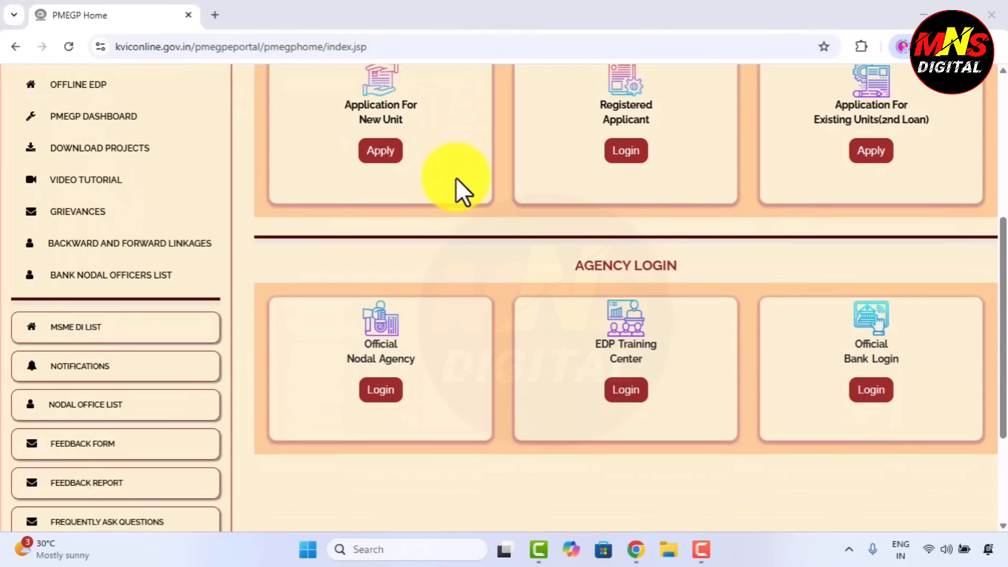
scroll(455, 178, "up", 3)
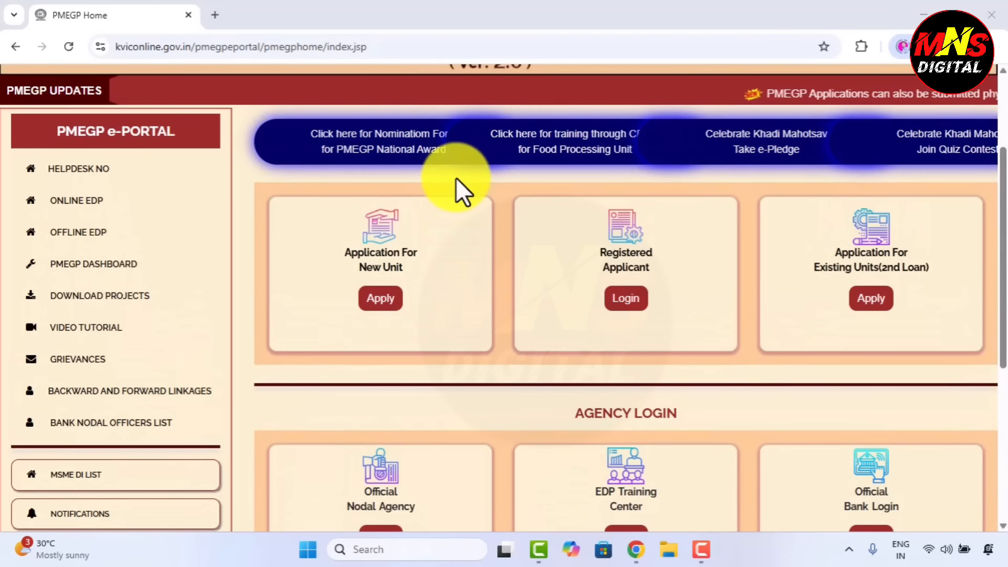
scroll(456, 177, "up", 3)
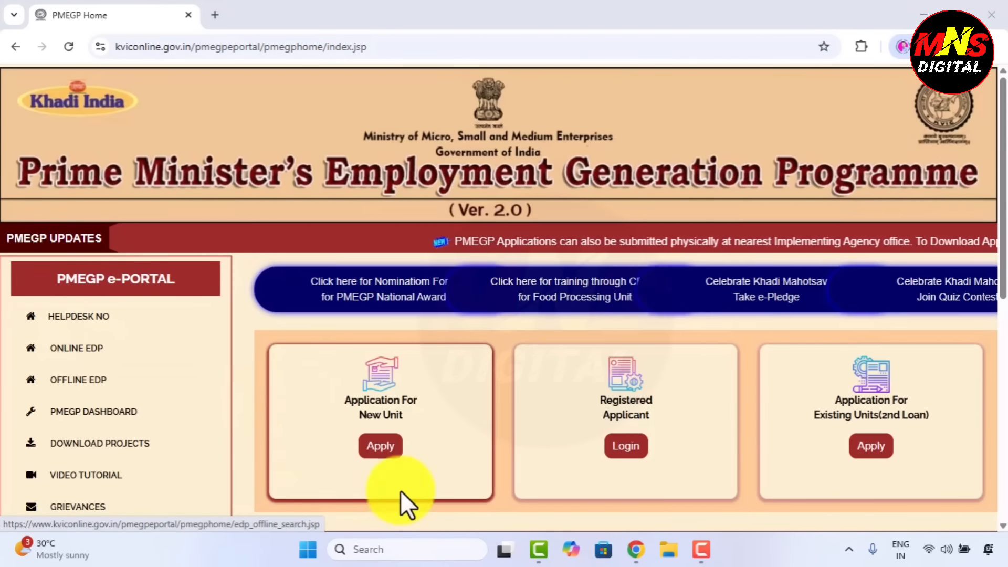
left_click(376, 456)
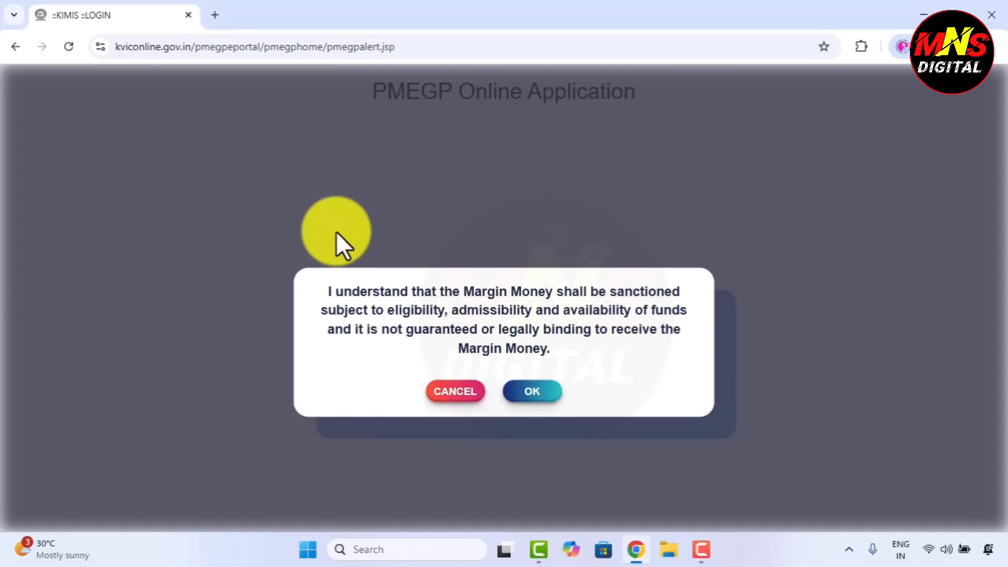
left_click(530, 389)
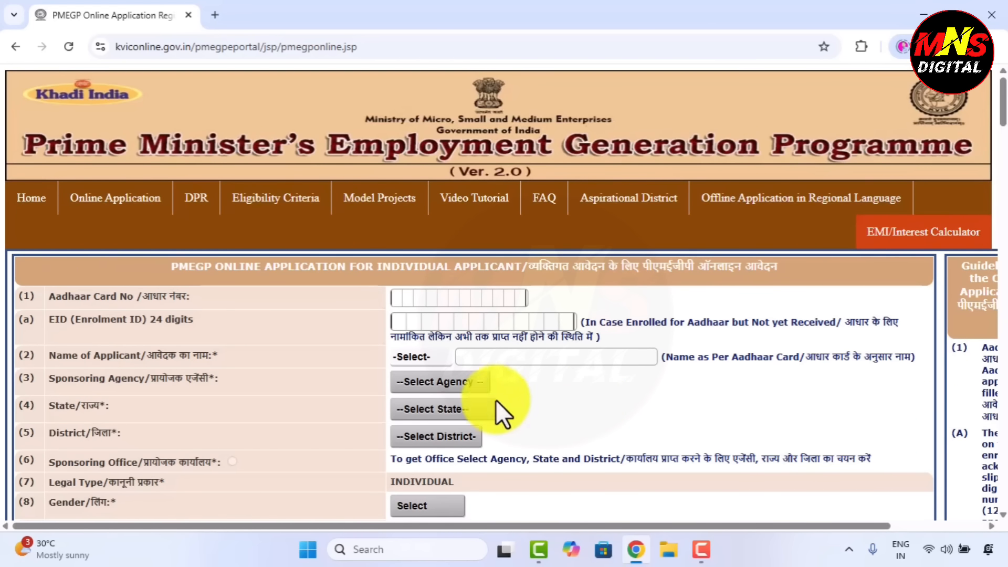
Look over the individual application form, including the Aadhaar Card No field
scroll(556, 392, "down", 1)
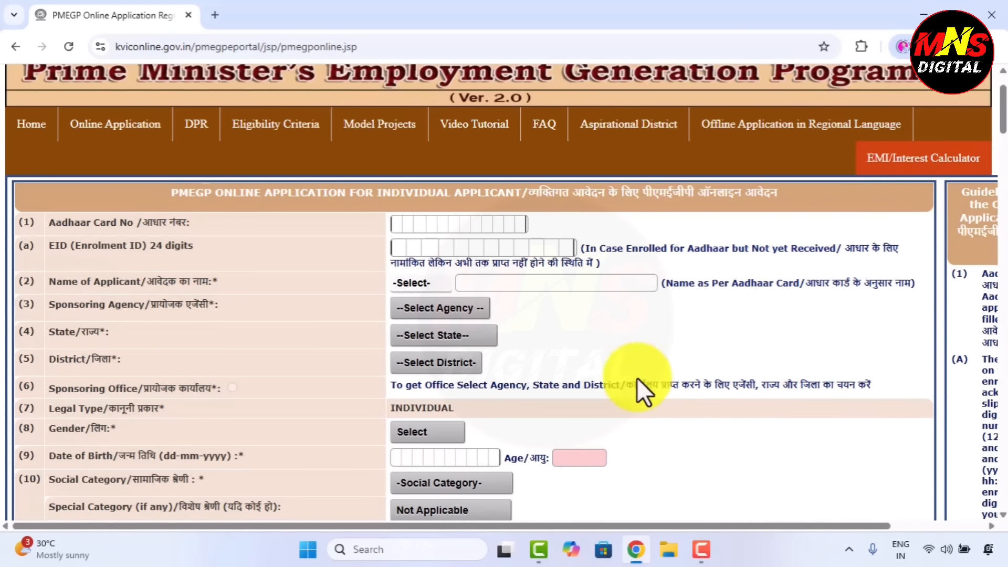
scroll(535, 365, "up", 1)
scroll(27, 461, "down", 3)
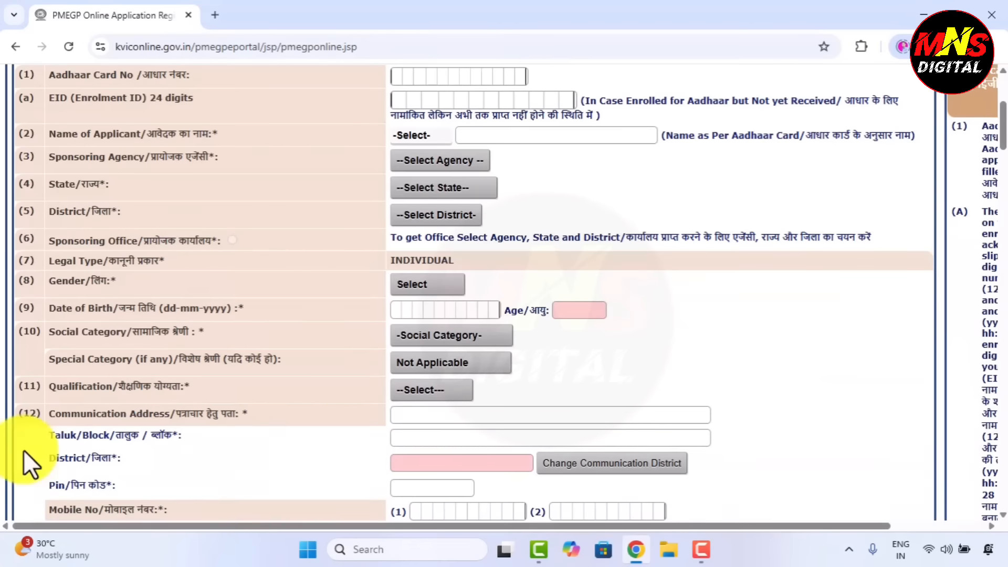
scroll(463, 458, "up", 2)
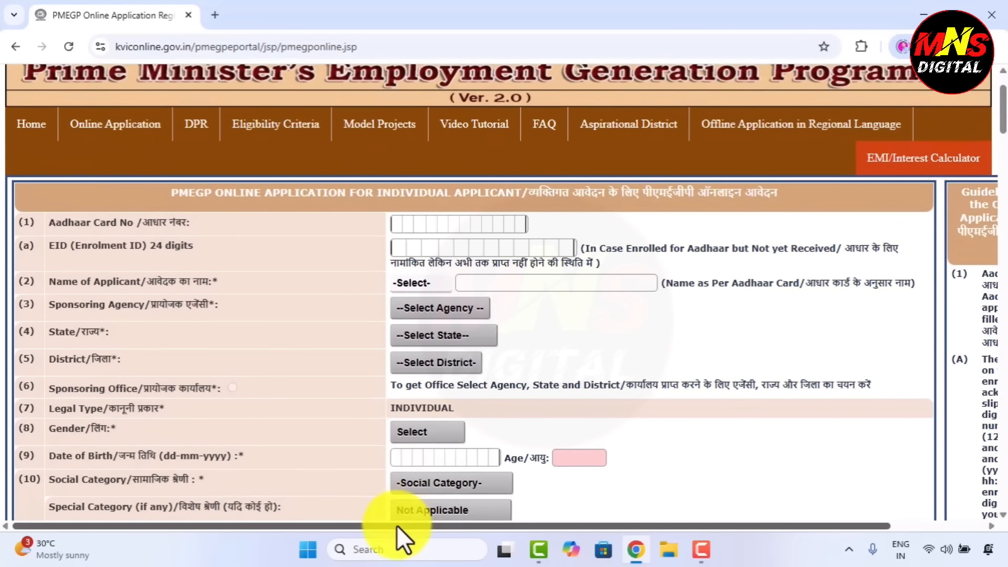
left_click_drag(396, 525, 512, 525)
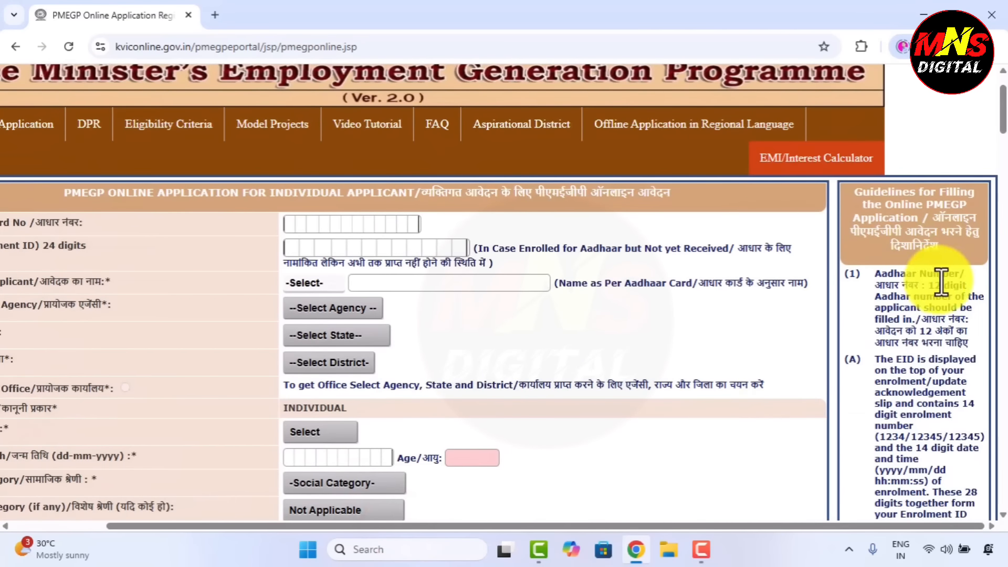
left_click_drag(582, 525, 241, 242)
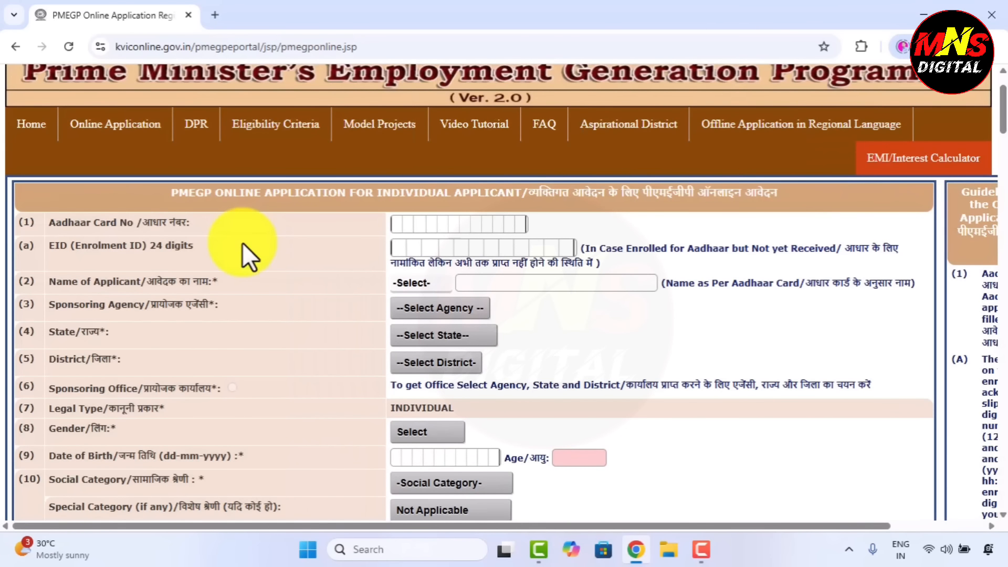
left_click_drag(52, 225, 241, 231)
left_click(260, 228)
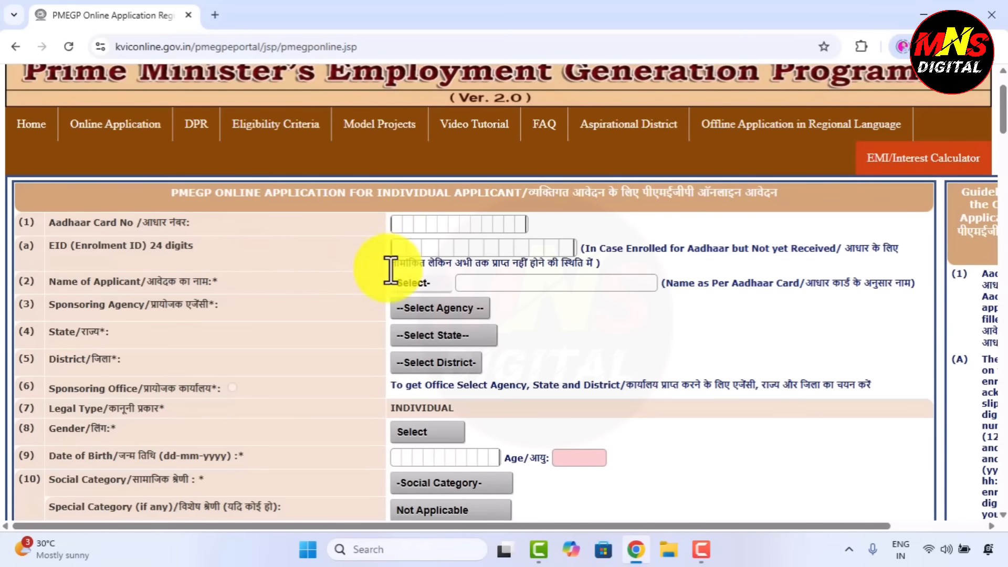
Choose Shri as the salutation beside Name of Applicant
left_click(52, 282)
left_click_drag(55, 284, 318, 283)
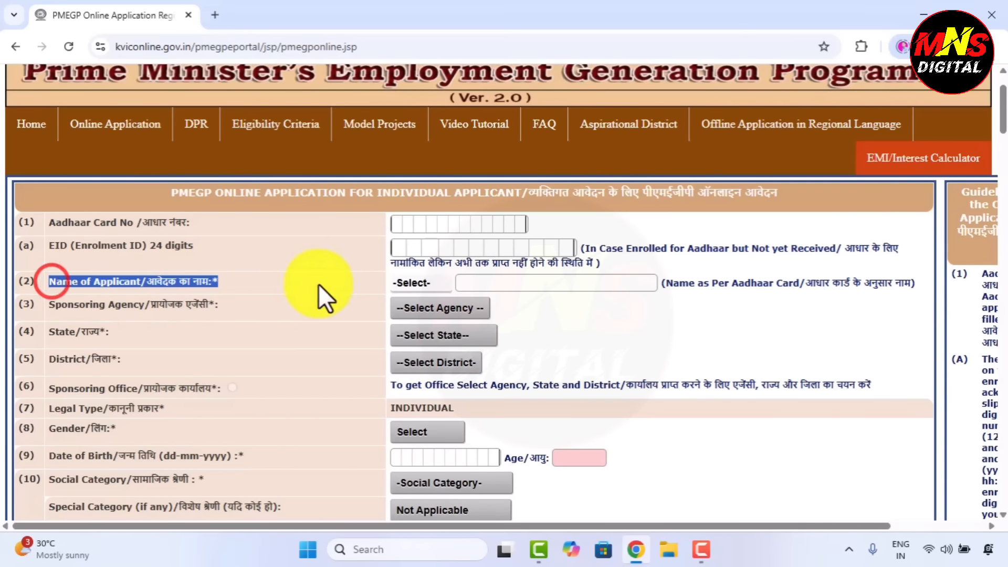
left_click(606, 294)
left_click(429, 286)
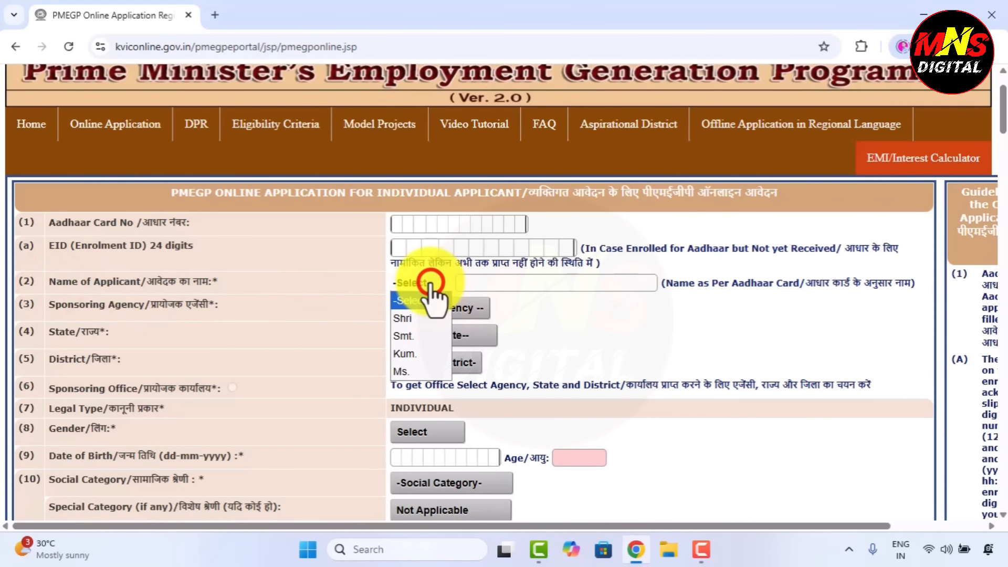
left_click(409, 318)
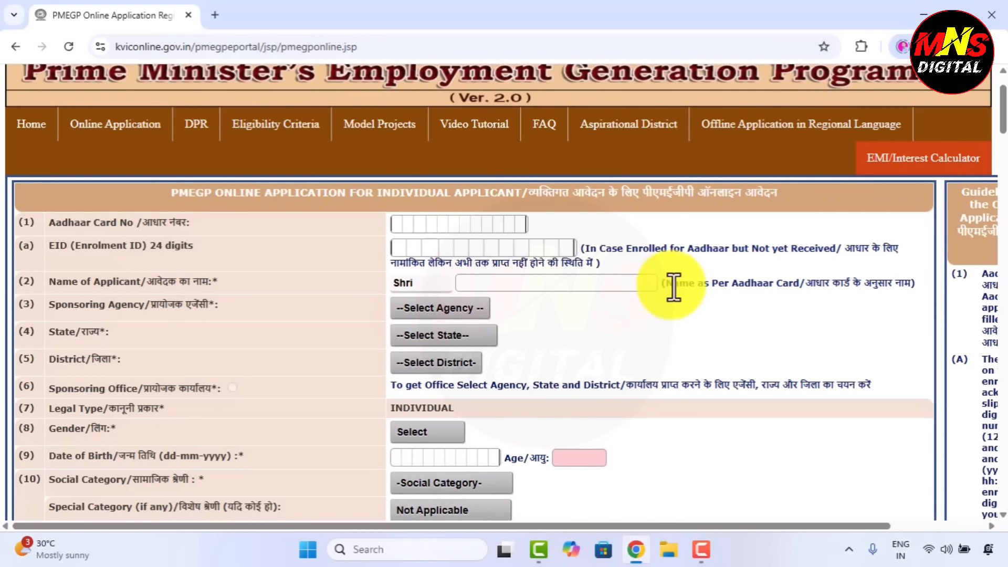
left_click_drag(668, 284, 899, 284)
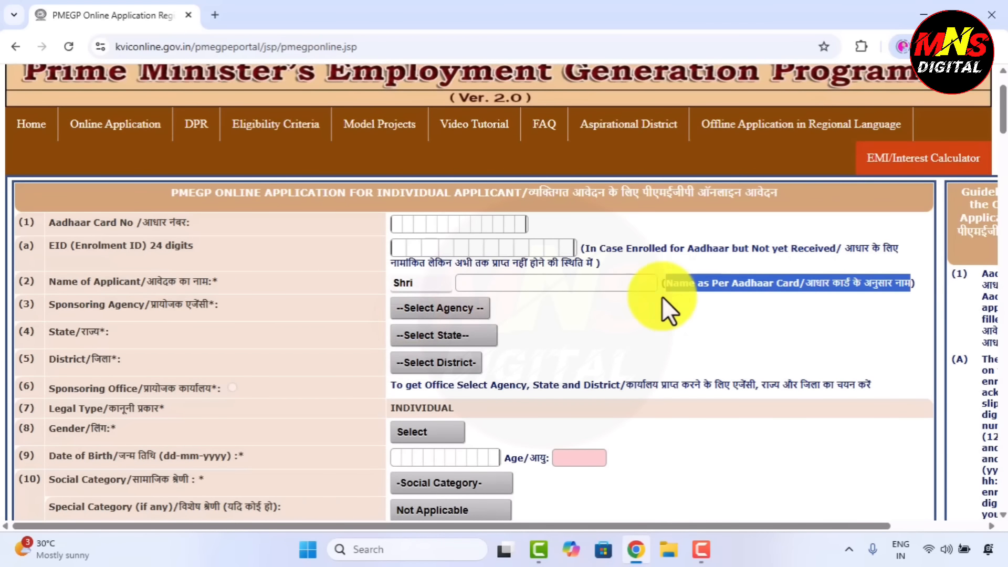
Set the sponsoring agency to KVIC and the state to Madhya Pradesh
left_click(572, 328)
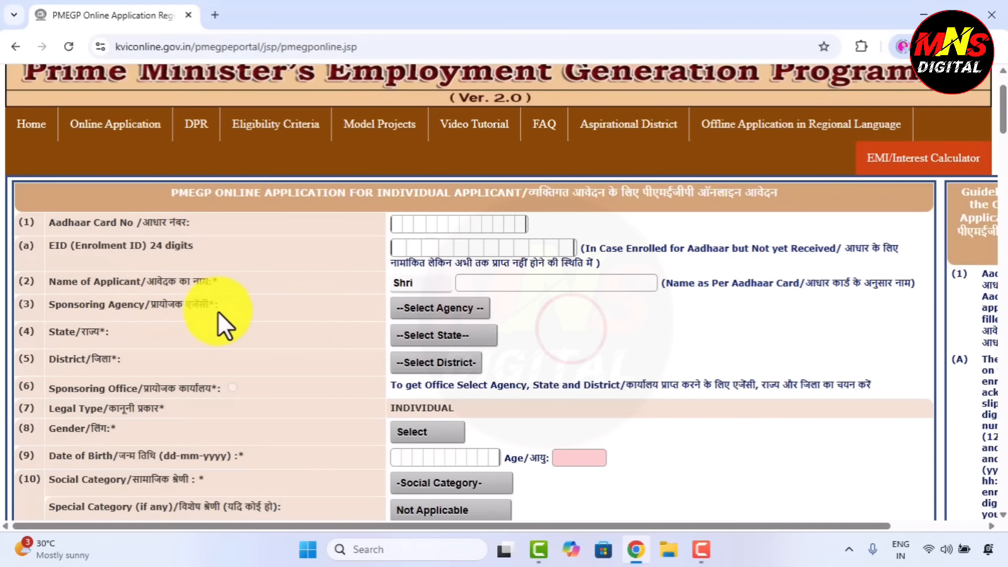
left_click(432, 310)
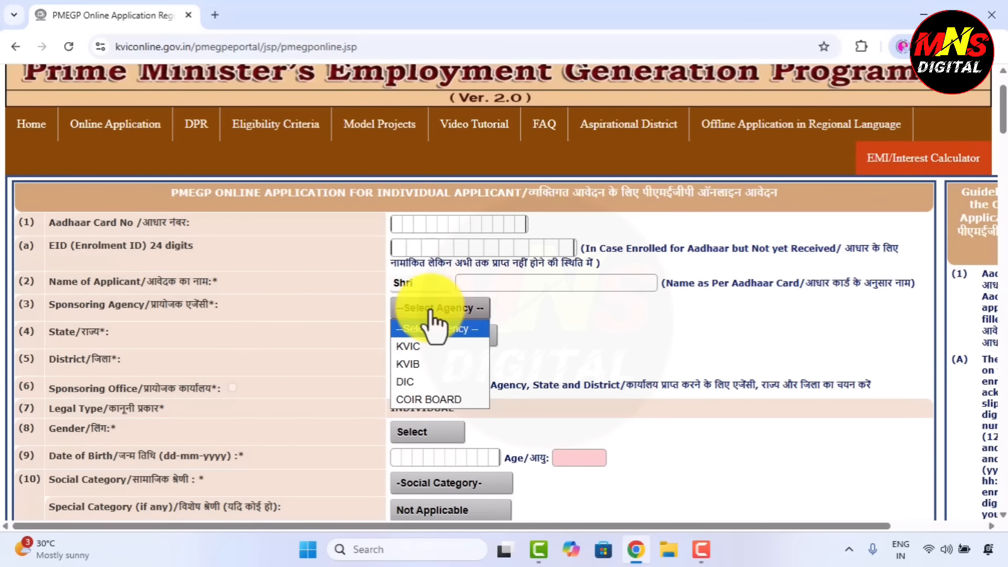
left_click(557, 315)
left_click(452, 305)
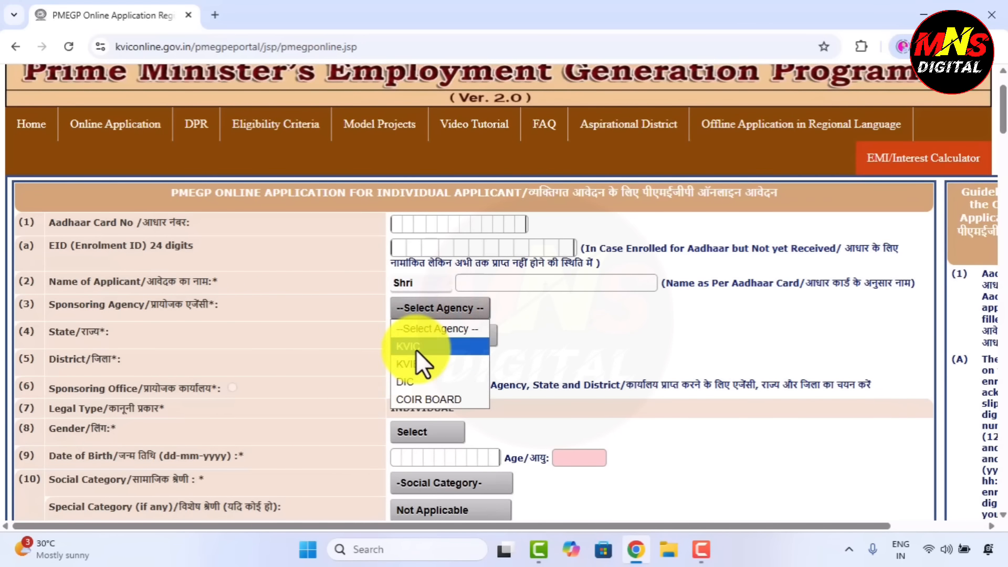
left_click(416, 347)
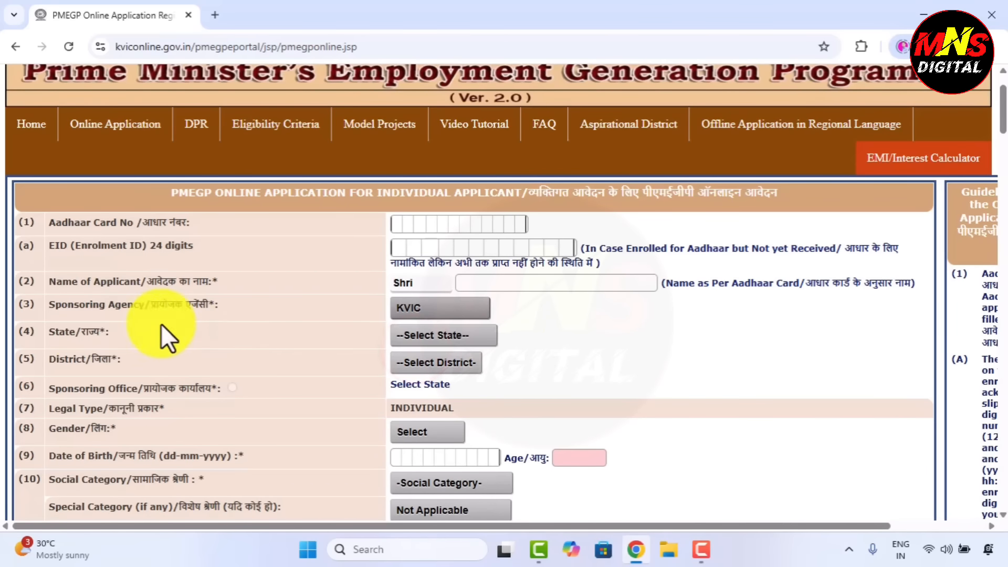
left_click_drag(52, 332, 149, 333)
left_click(525, 321)
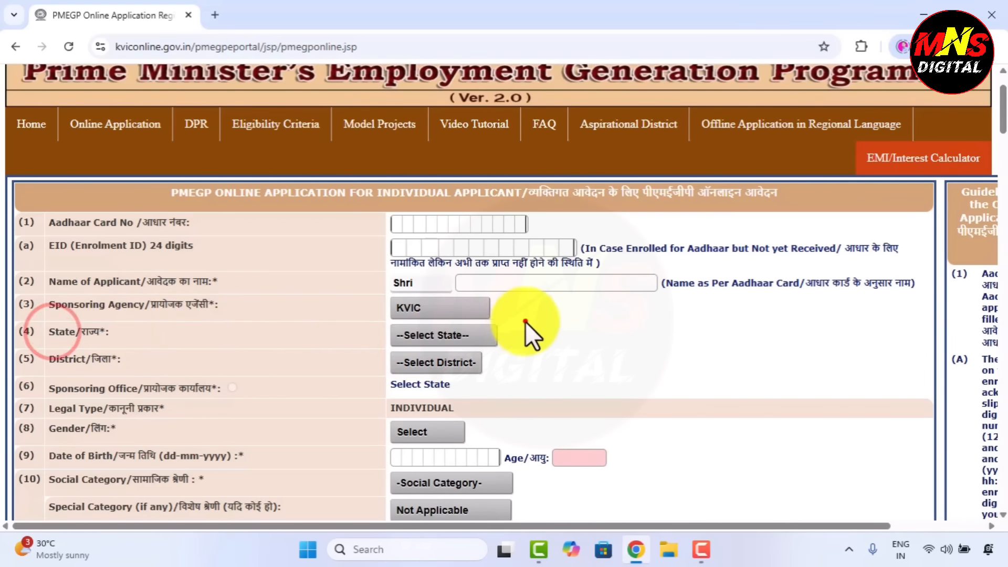
left_click(429, 339)
scroll(443, 260, "down", 3)
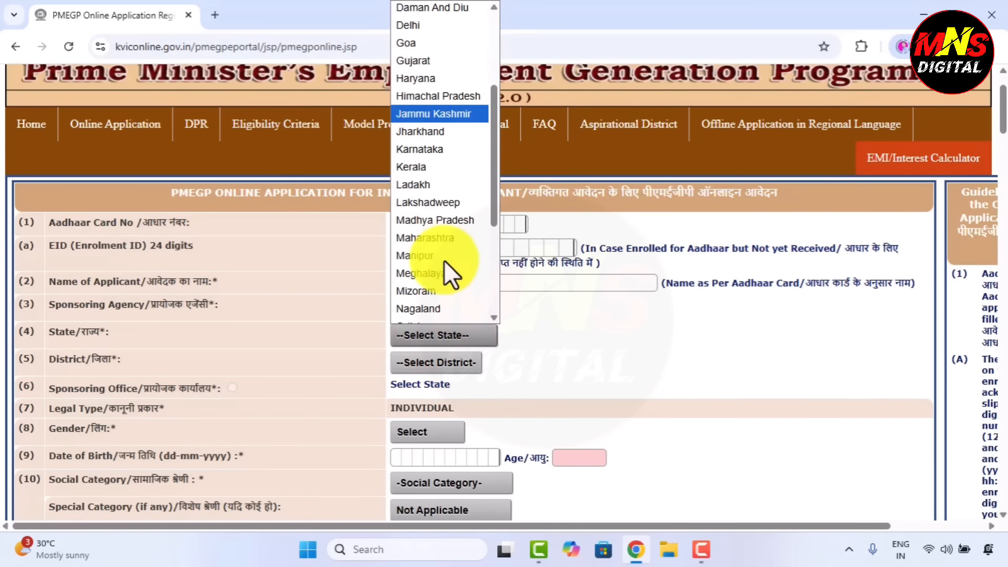
left_click(450, 220)
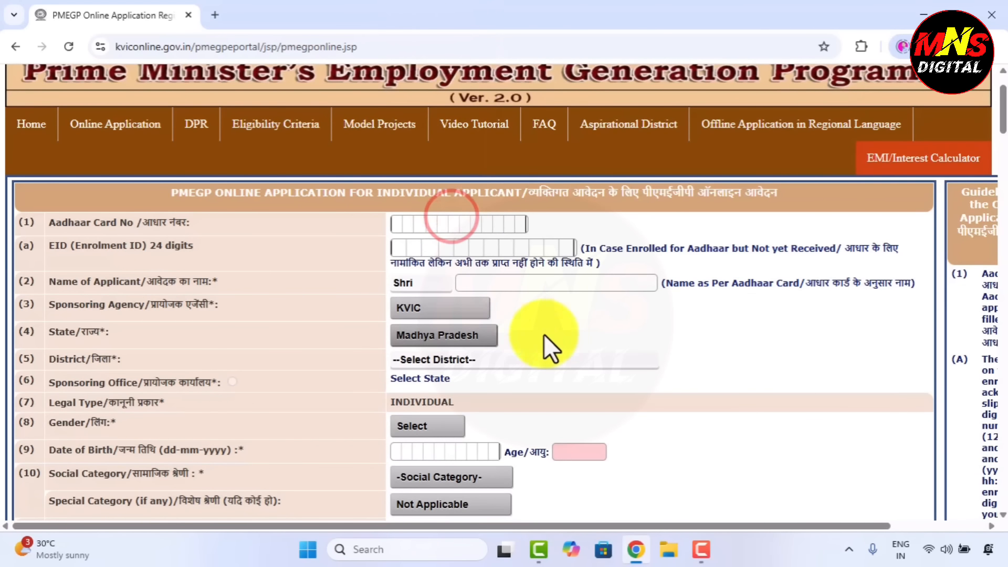
Choose East Nimar (Khandwa) as the district and check the State Office details
left_click_drag(118, 359, 82, 358)
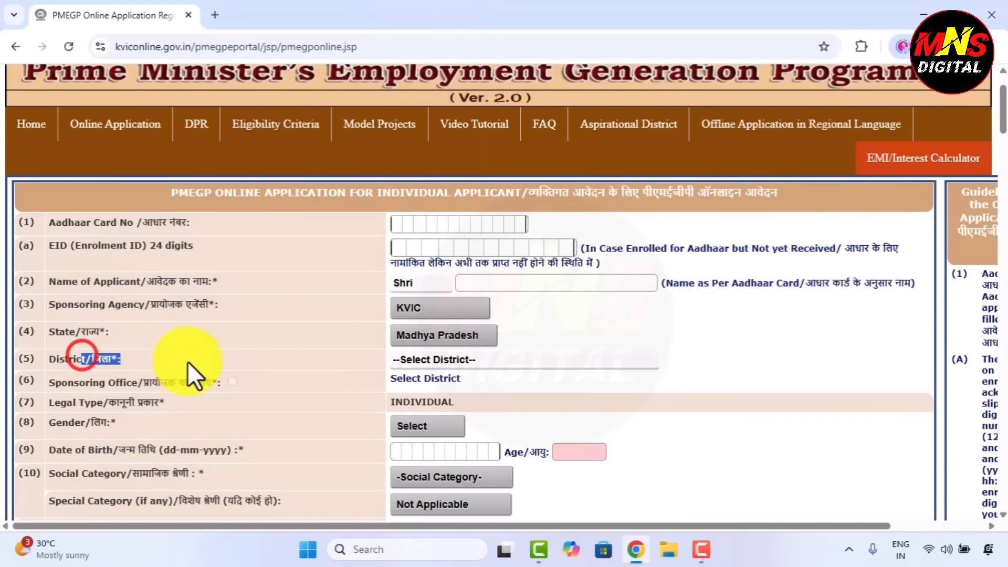
left_click(607, 334)
left_click(407, 363)
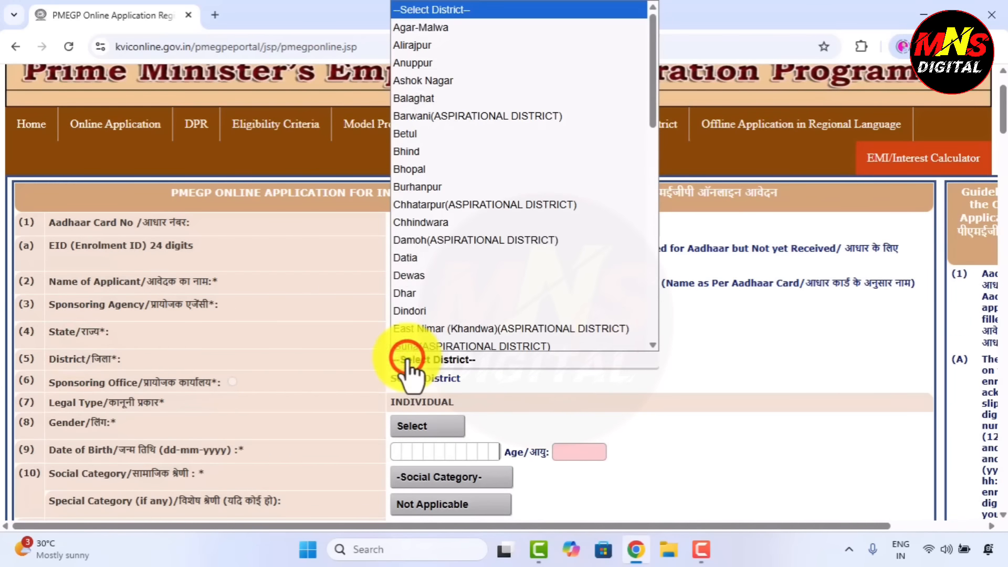
scroll(525, 214, "down", 3)
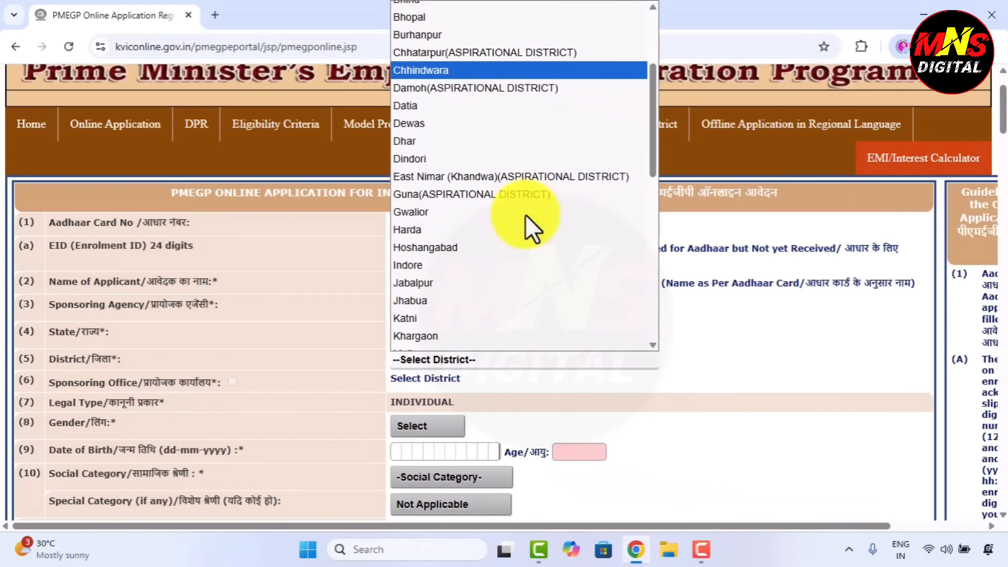
left_click(501, 176)
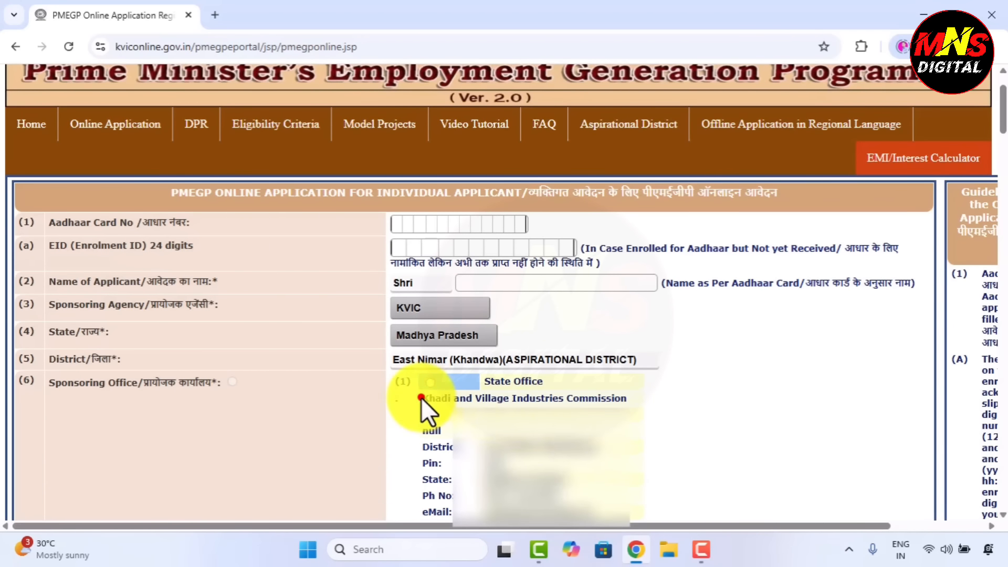
left_click_drag(421, 398, 672, 398)
left_click(672, 398)
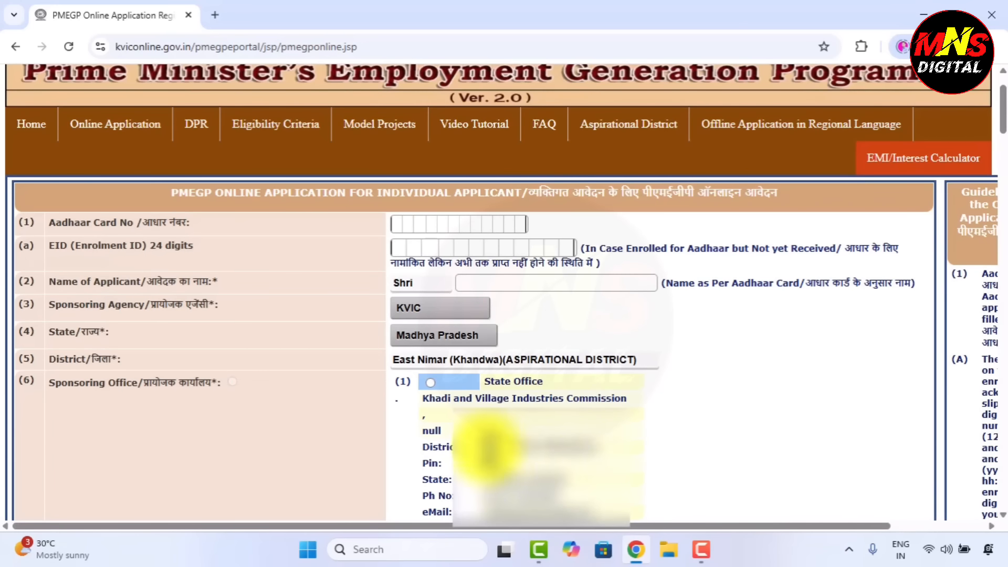
left_click_drag(488, 446, 618, 488)
left_click(660, 496)
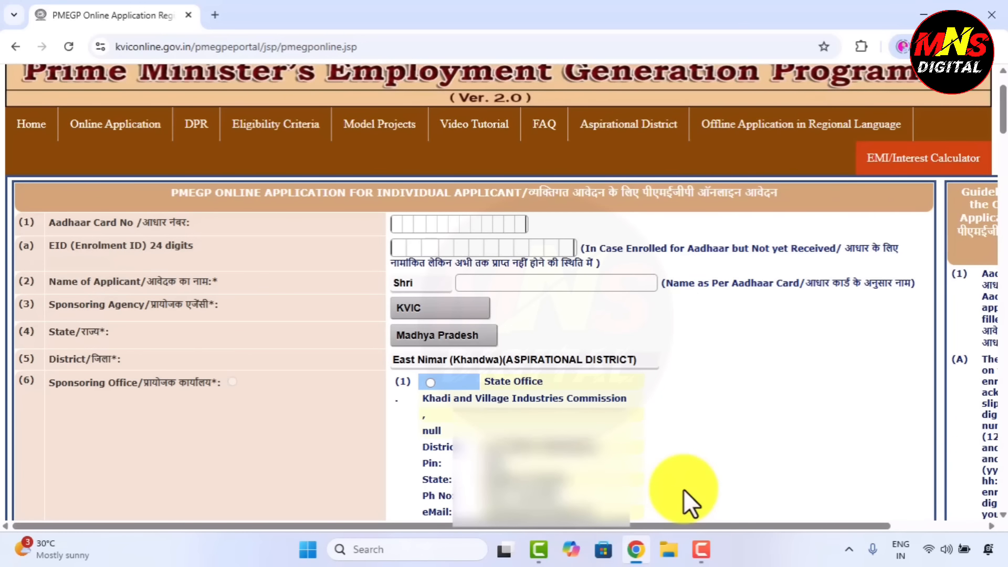
Set gender to Male, social category to Other Backward Caste, and qualification to Graduate
scroll(682, 490, "down", 10)
left_click(418, 79)
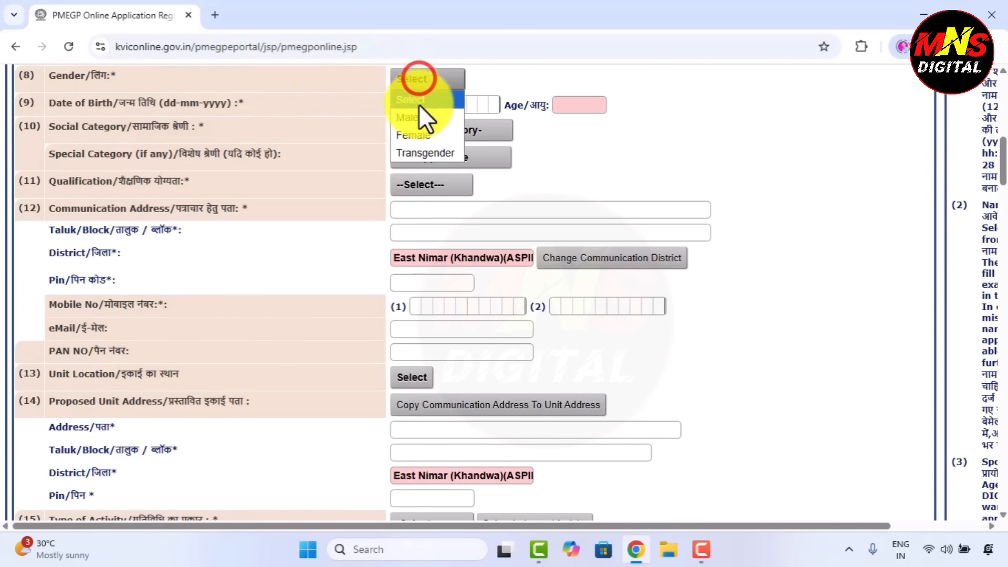
left_click(418, 118)
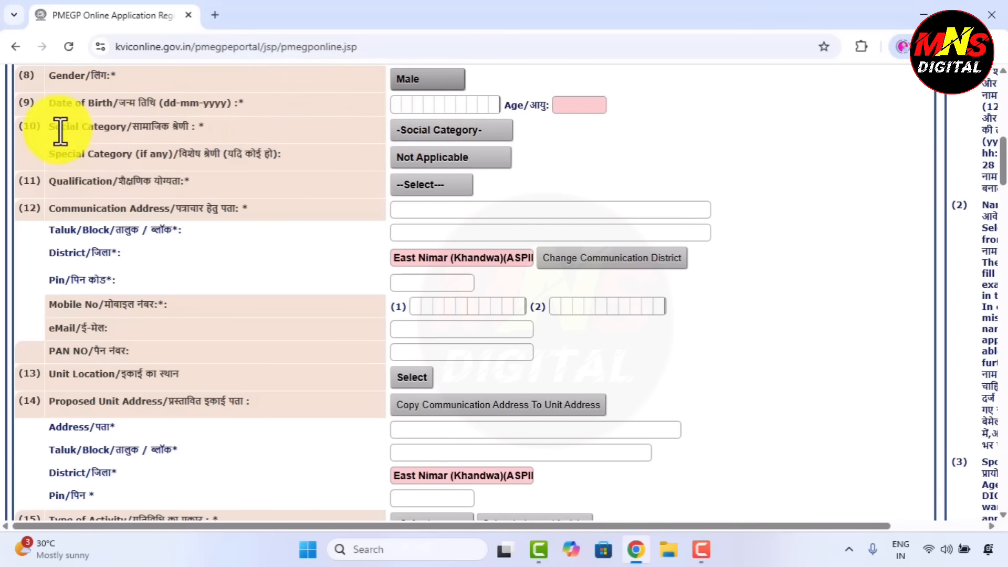
left_click(428, 131)
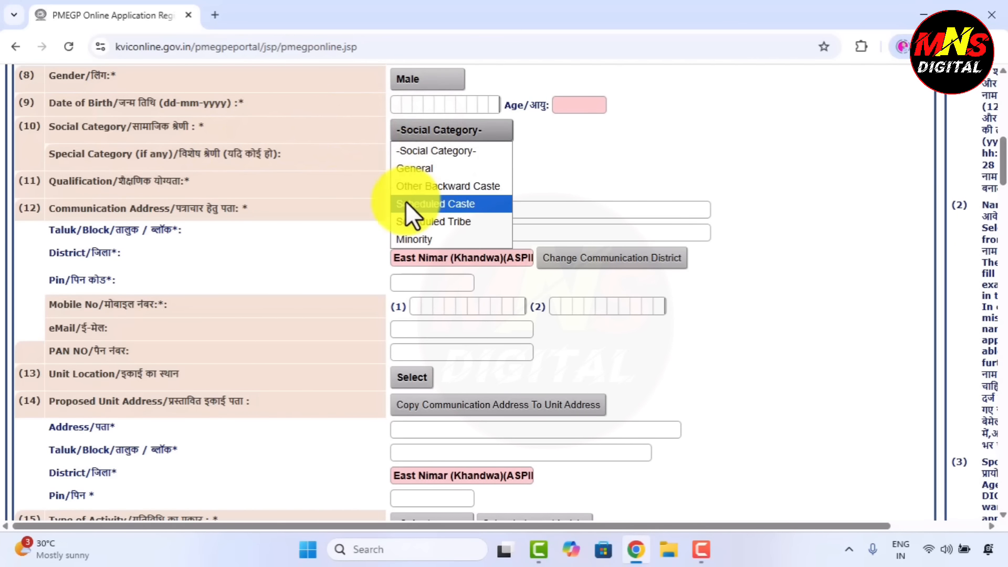
left_click(431, 186)
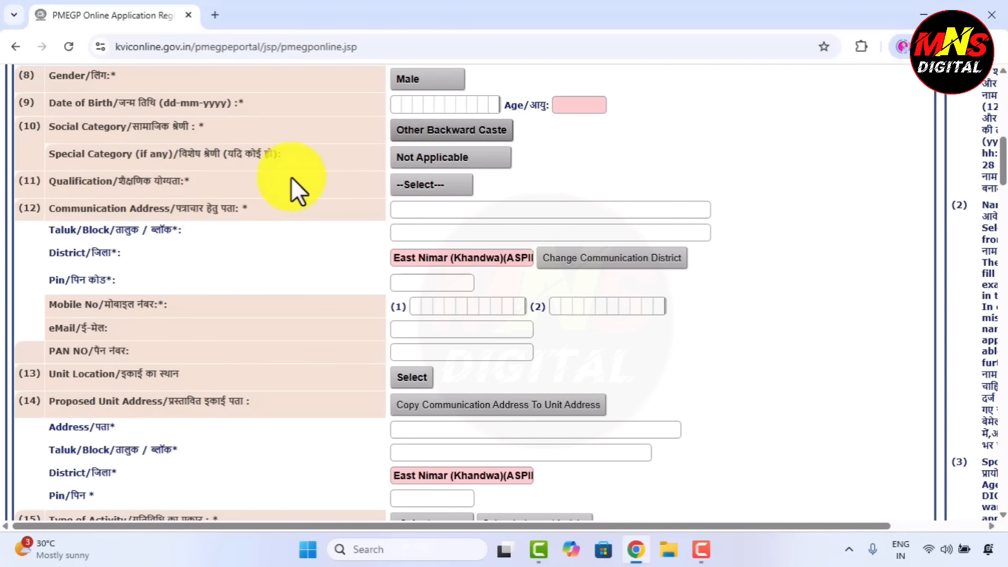
left_click(430, 187)
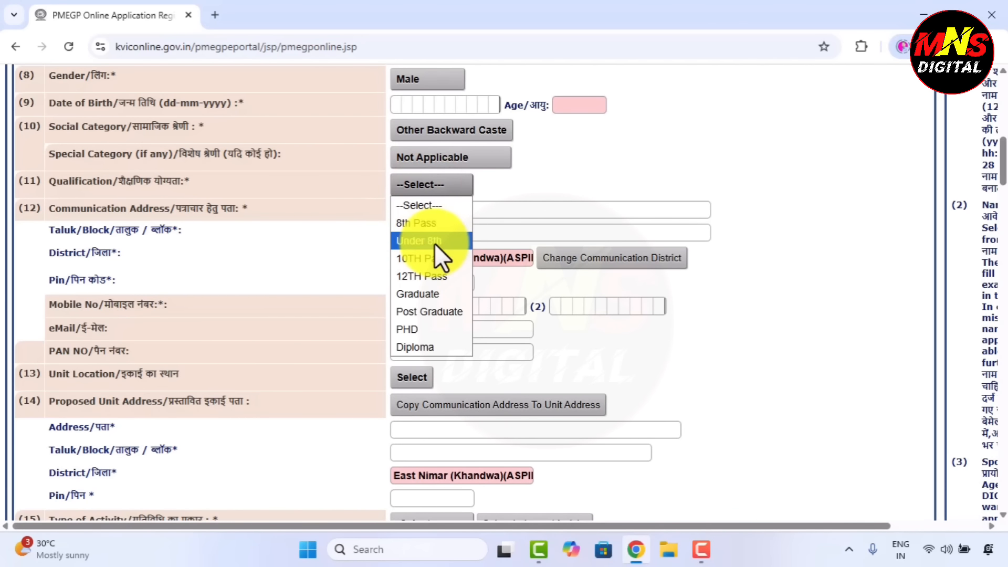
left_click(411, 292)
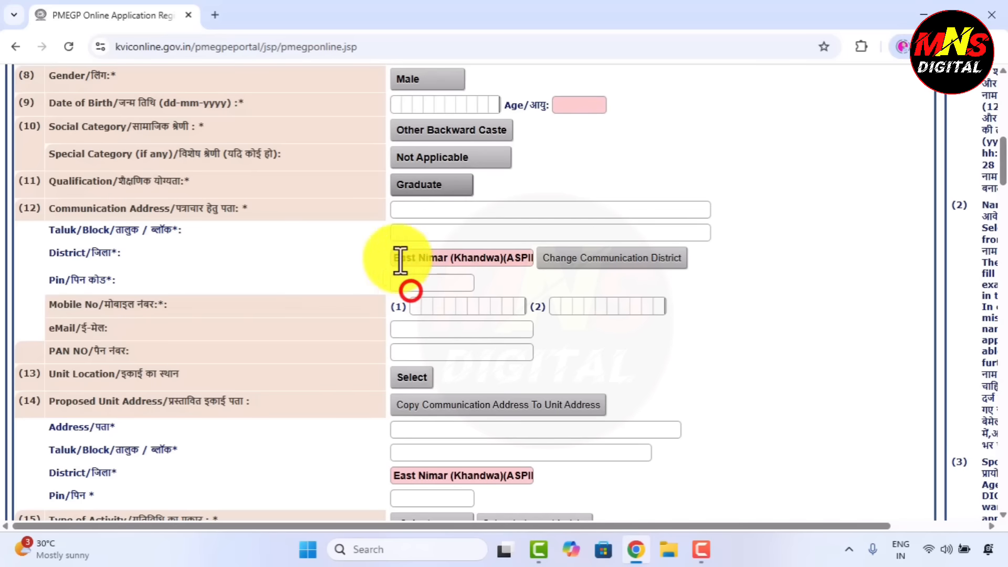
left_click(404, 208)
Autofill the communication address, taluk Khalwa, and pin code from saved suggestions
left_click(501, 245)
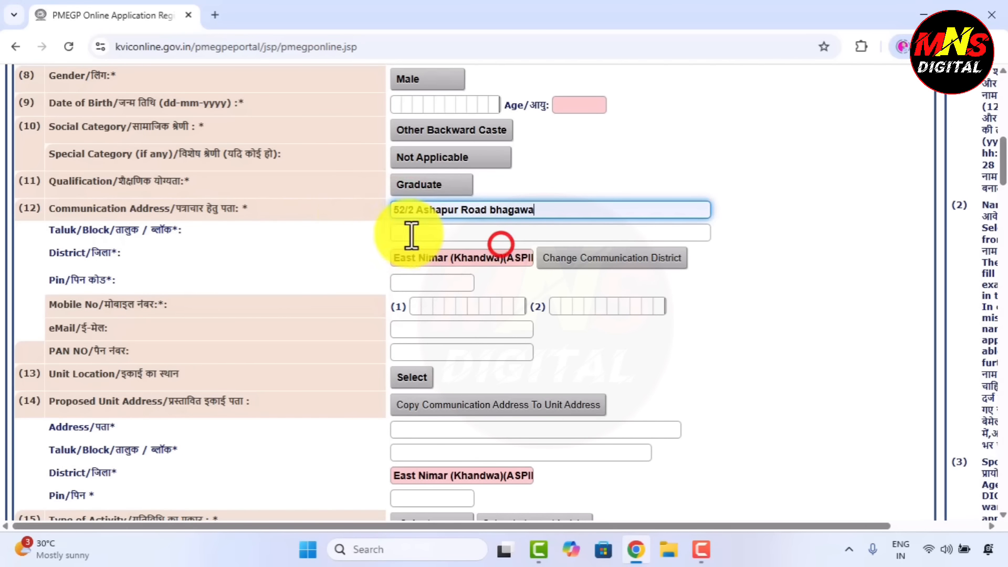
left_click(400, 232)
left_click(478, 261)
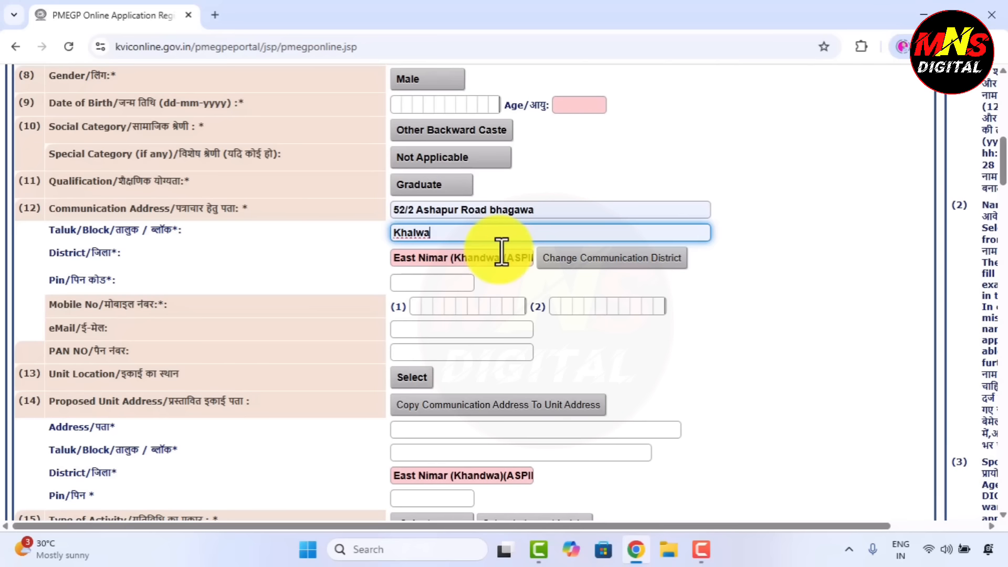
left_click(418, 283)
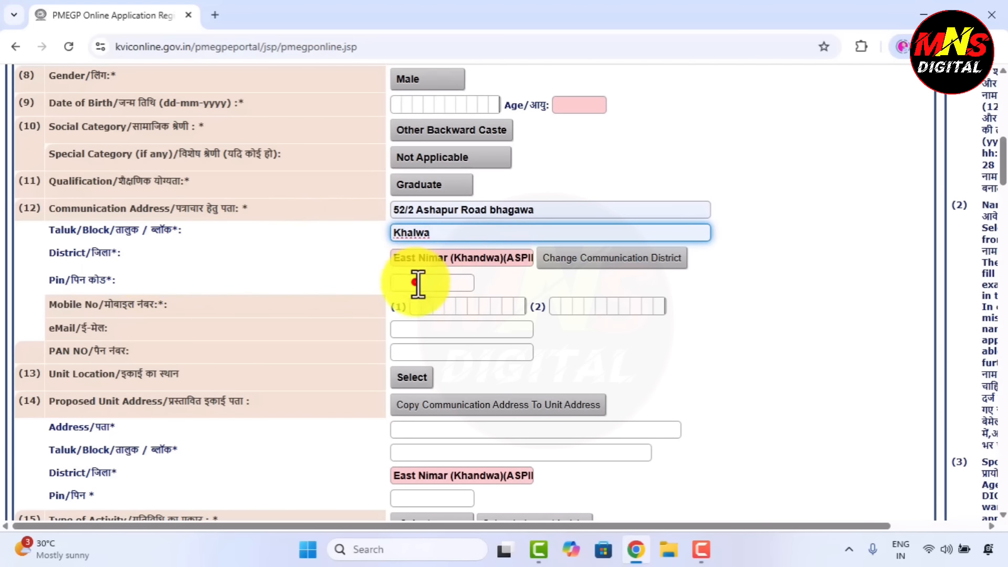
left_click(489, 315)
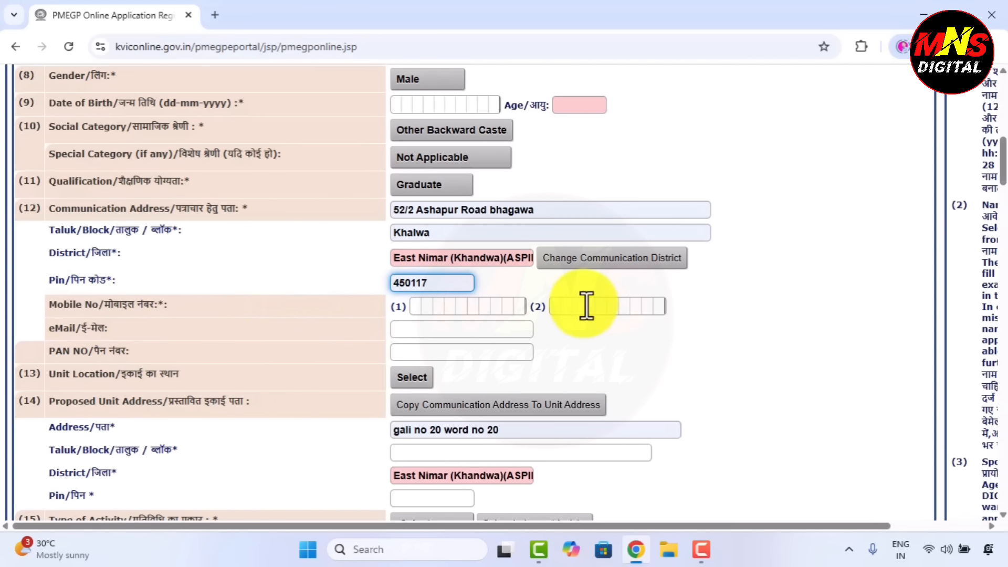
left_click(669, 307)
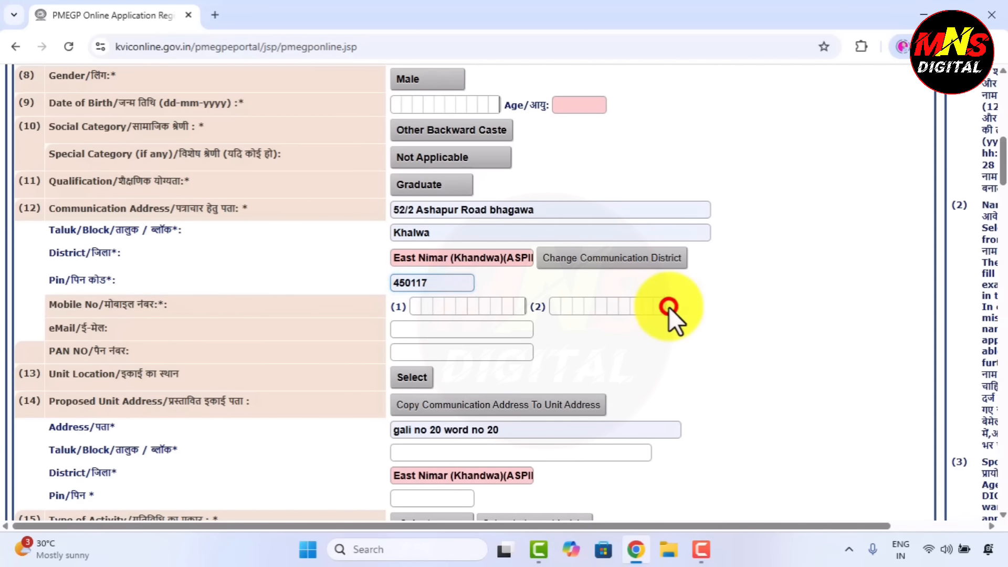
left_click(408, 332)
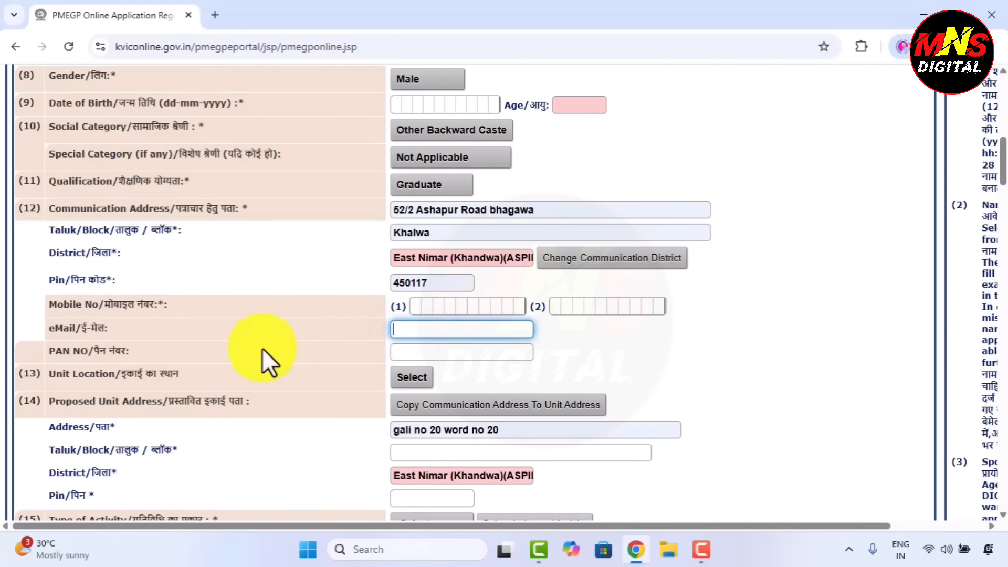
left_click(412, 352)
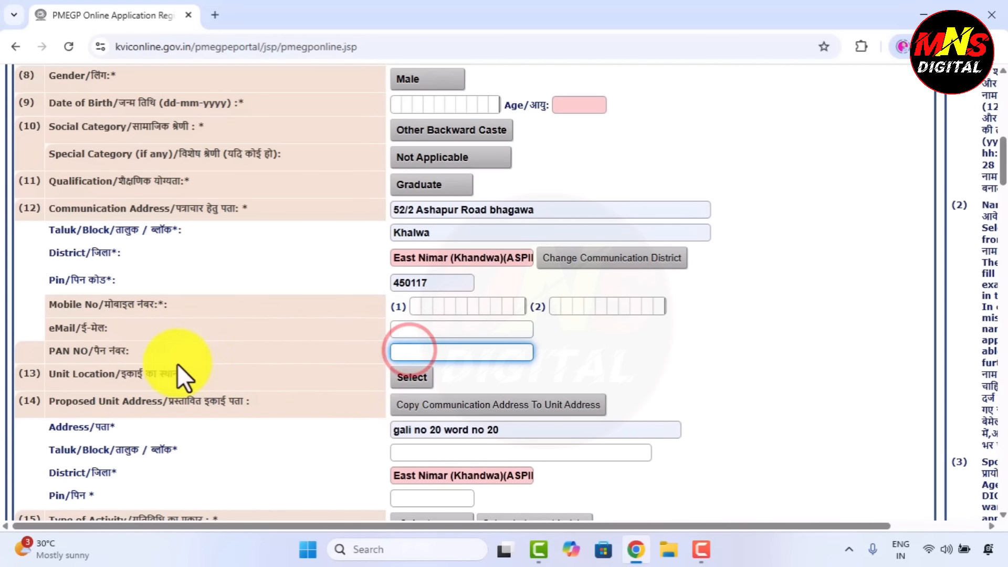
Set unit location to Rural, copy the communication address as unit address, and choose Service activity
left_click(418, 380)
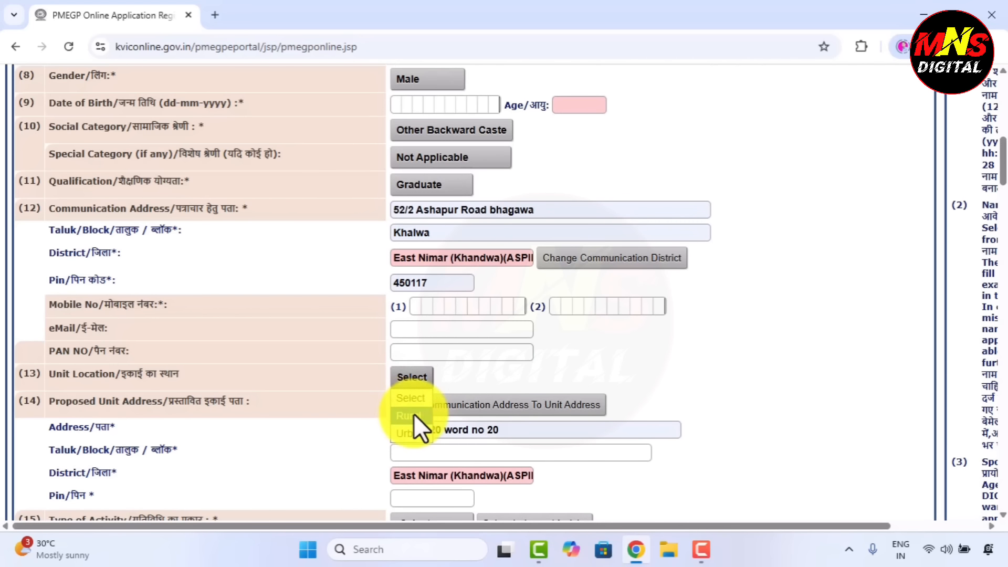
left_click(414, 414)
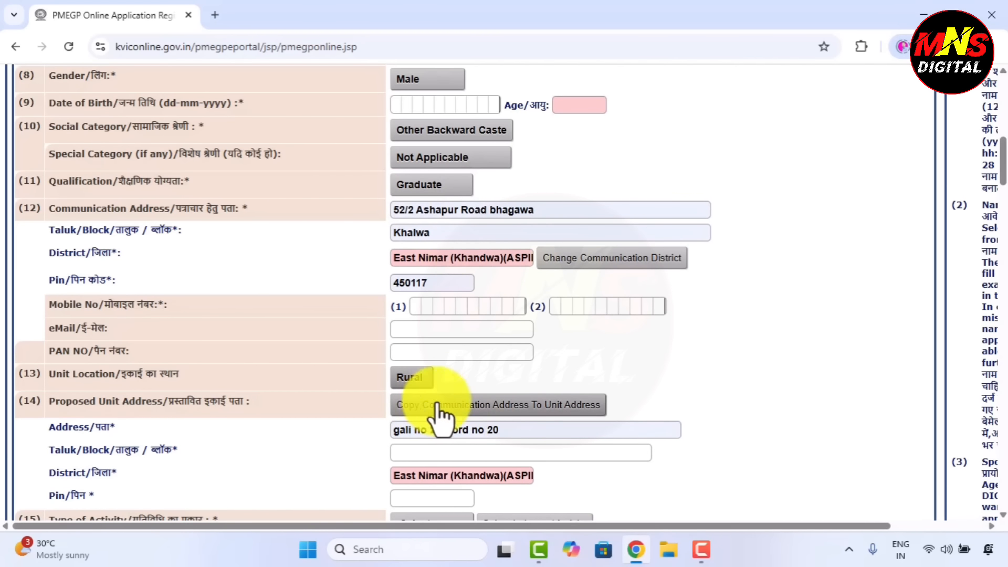
left_click(456, 409)
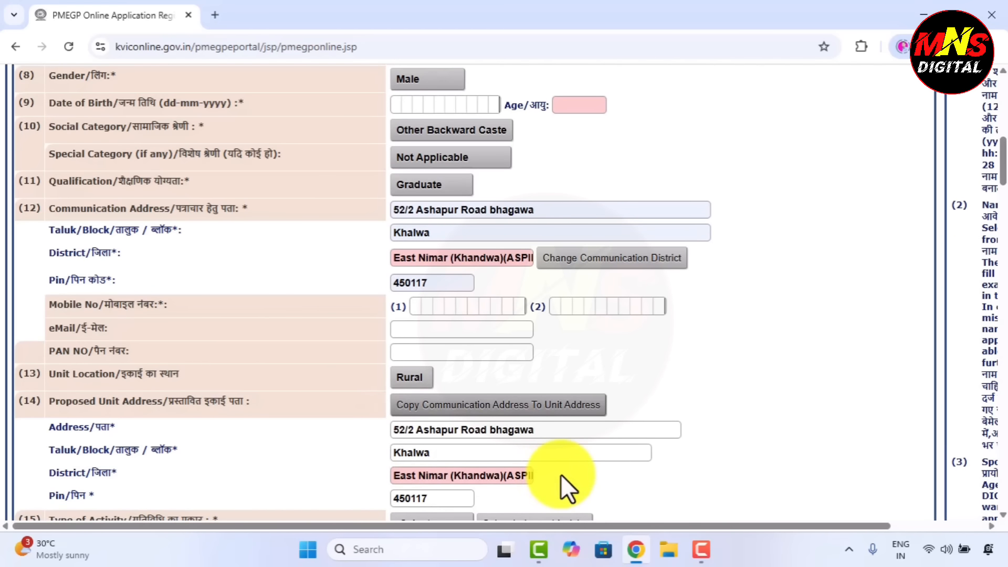
scroll(560, 474, "down", 4)
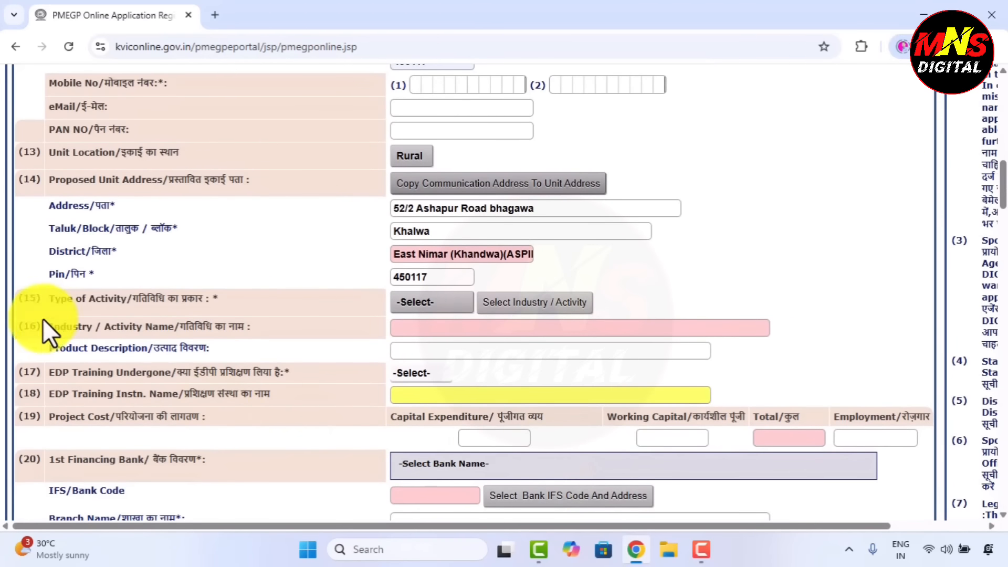
left_click(415, 304)
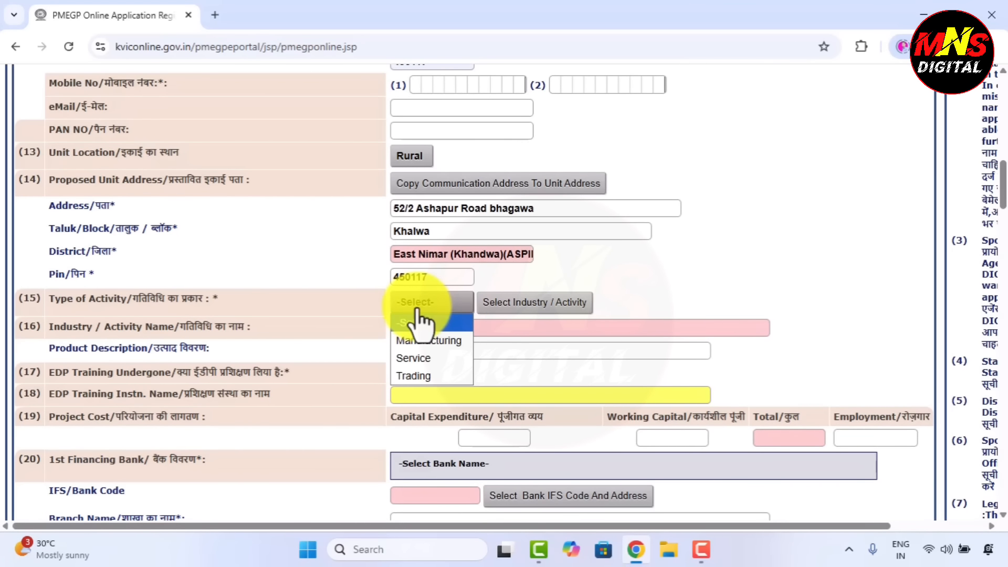
left_click(418, 358)
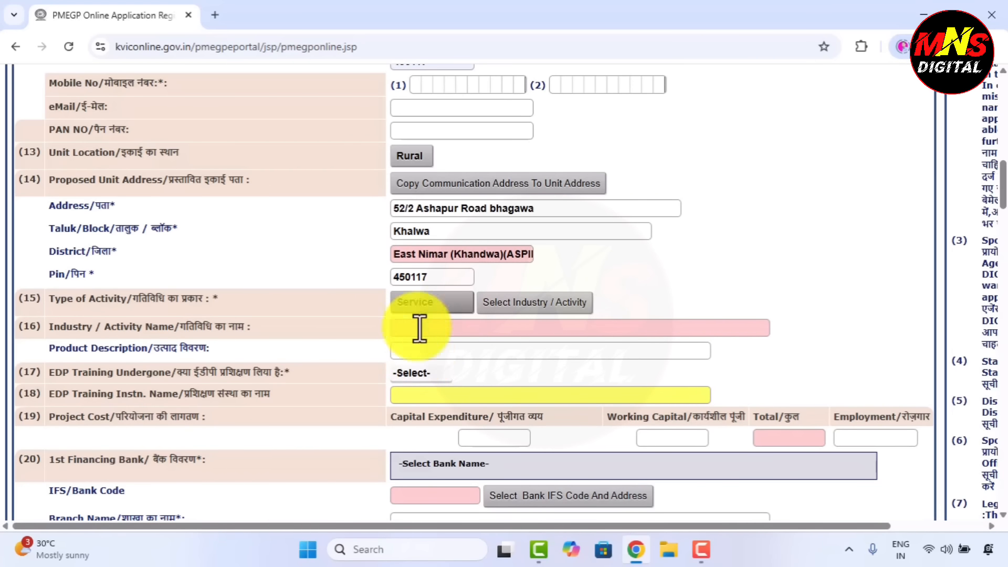
left_click(544, 315)
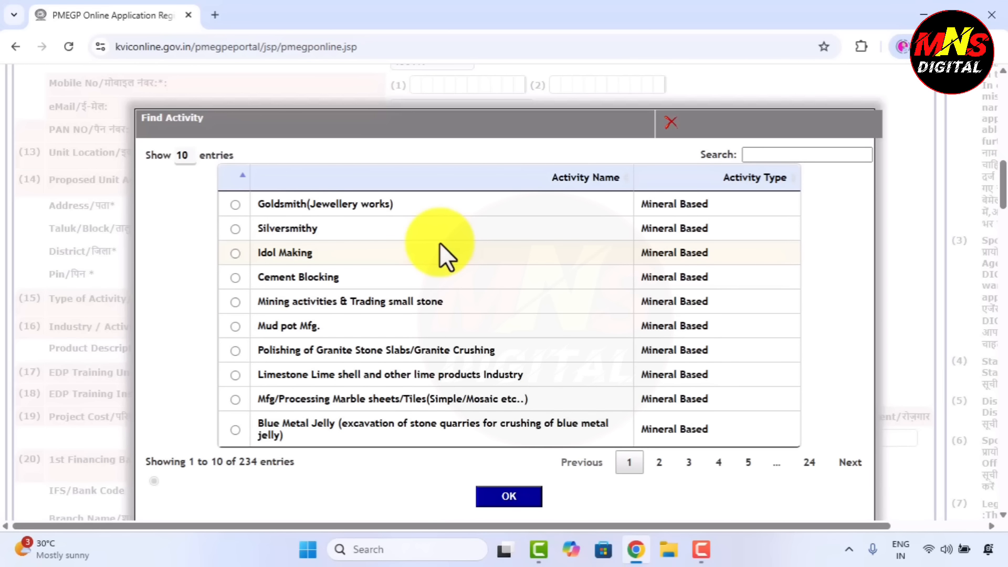
Browse the first four pages of the activity list
scroll(525, 315, "down", 1)
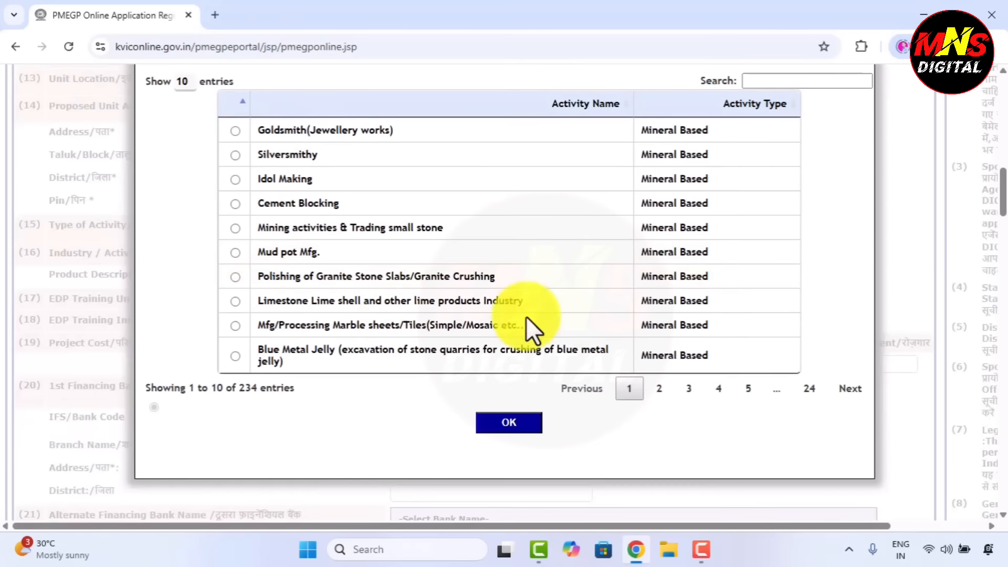
scroll(543, 269, "up", 1)
left_click(650, 455)
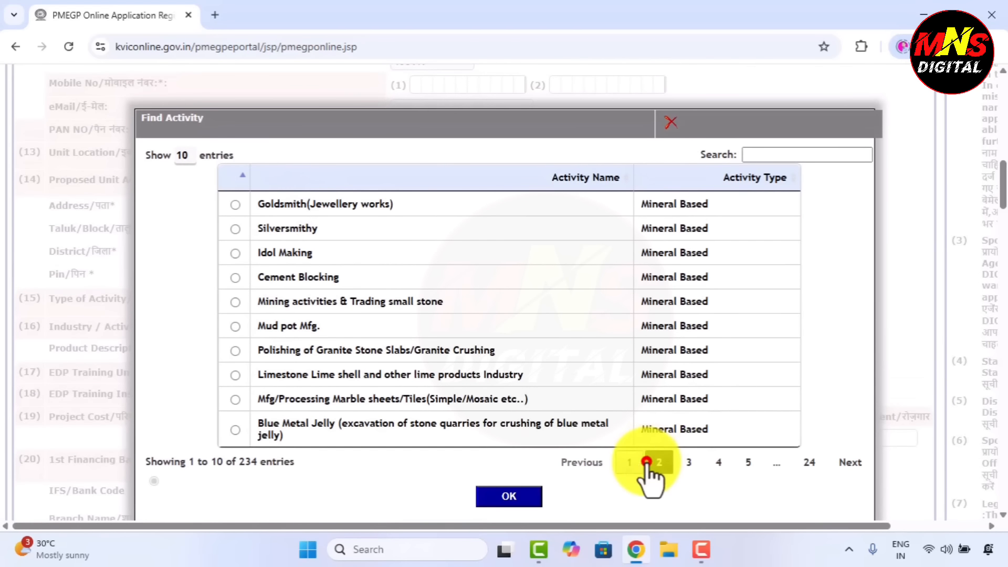
left_click(689, 450)
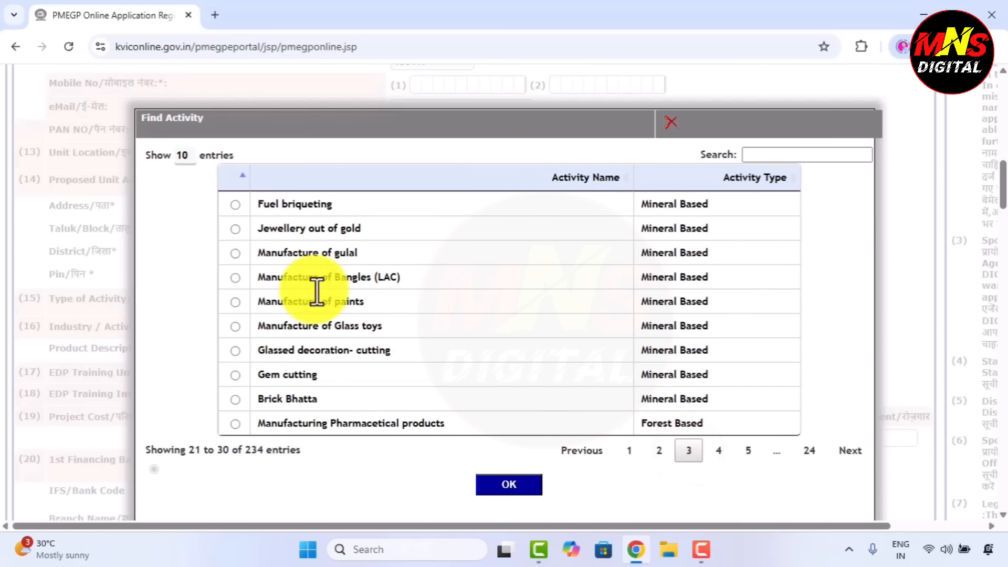
left_click(718, 450)
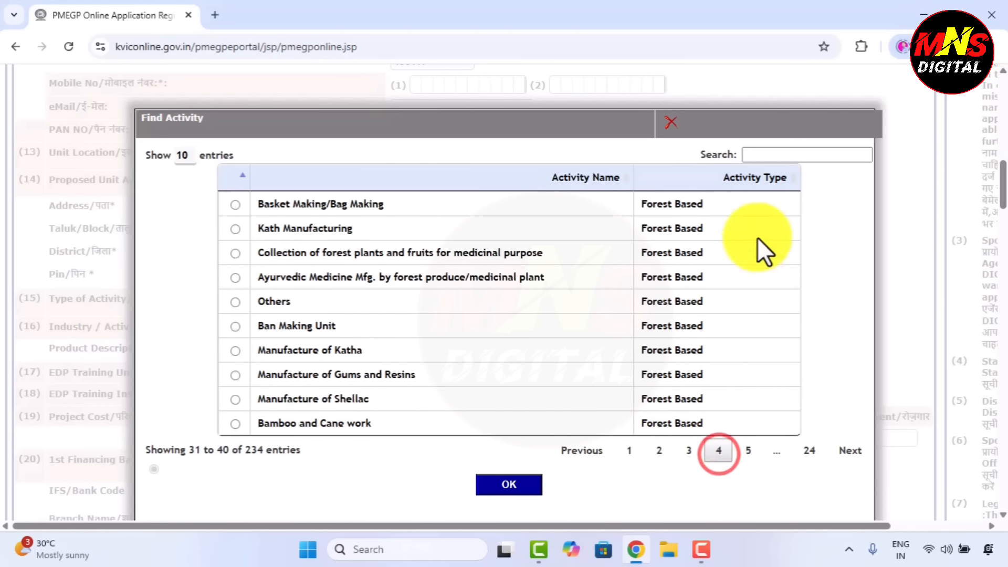
Search activities for 'shop' and select Kirana-Shop/General/Stationary Shop
left_click(783, 160)
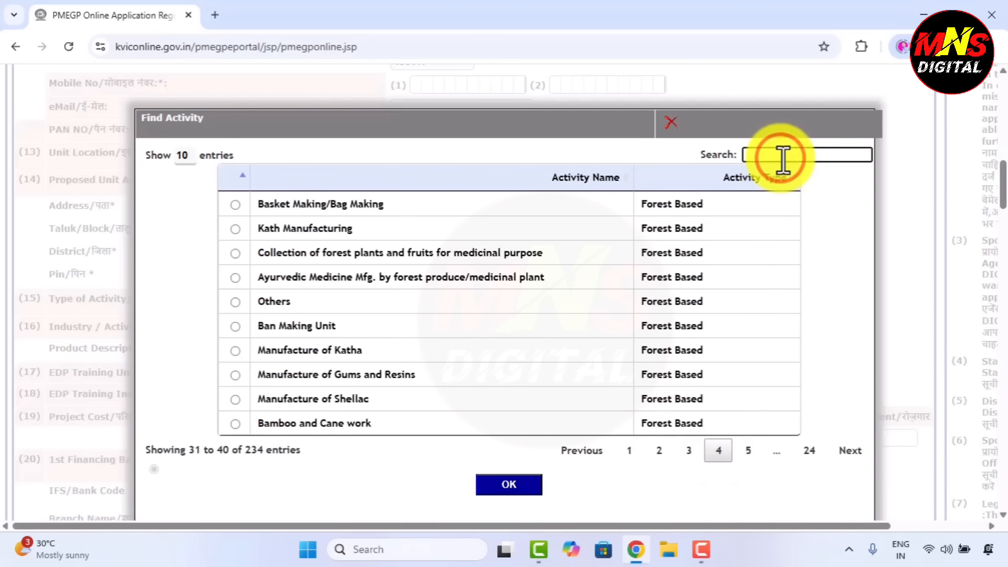
type("clo")
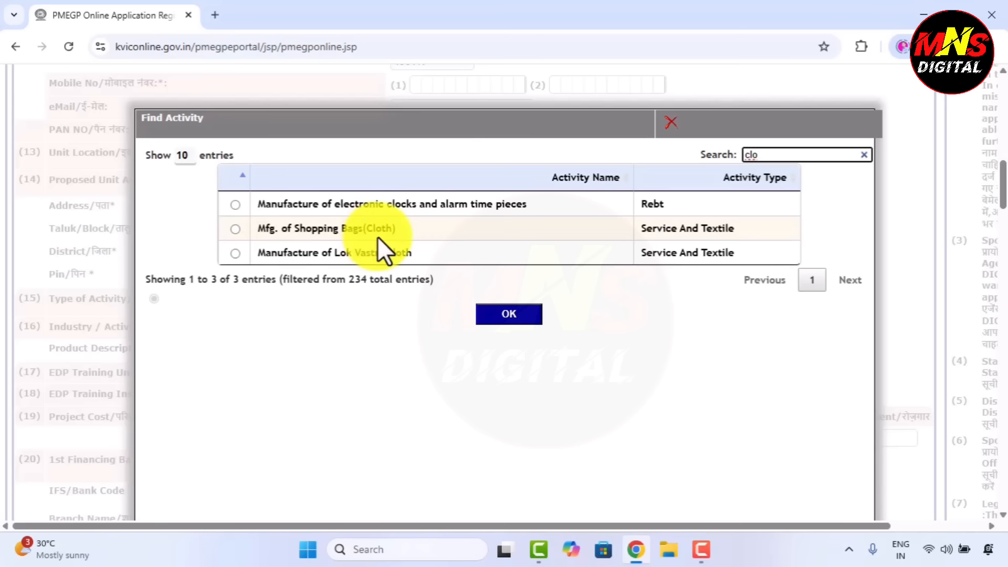
key("BackSpace")
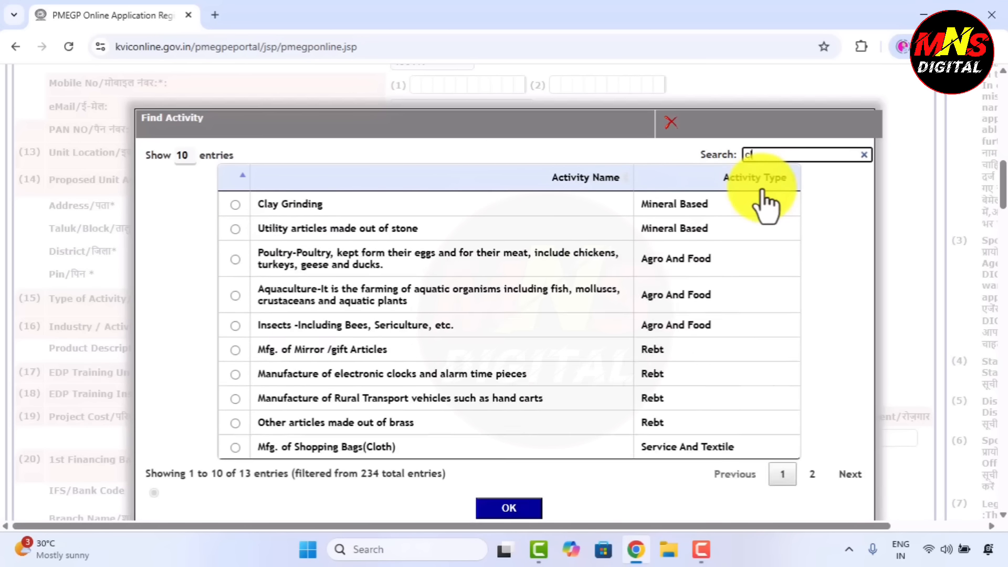
key("BackSpace")
key("BackSpace")
type("shop")
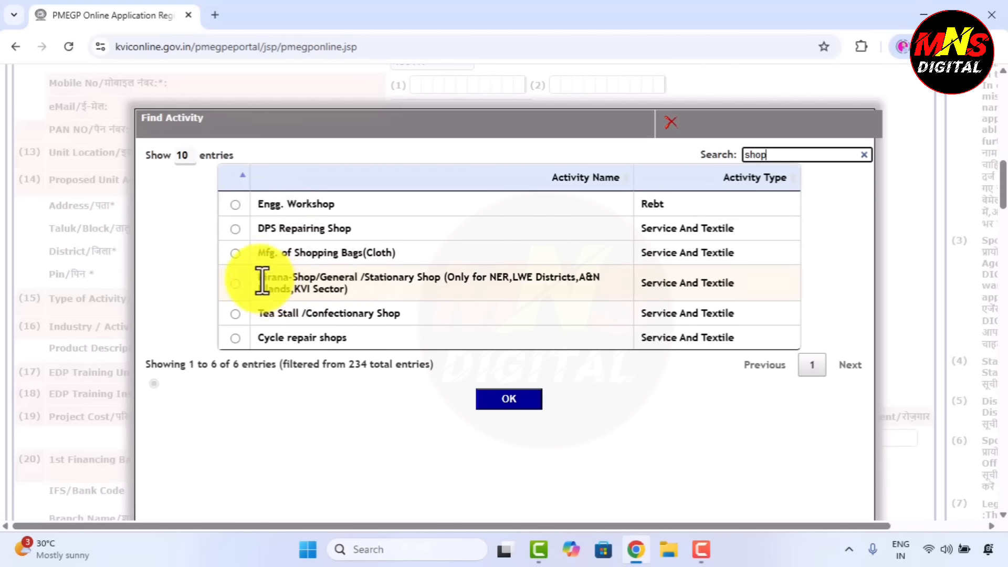
left_click_drag(257, 278, 386, 291)
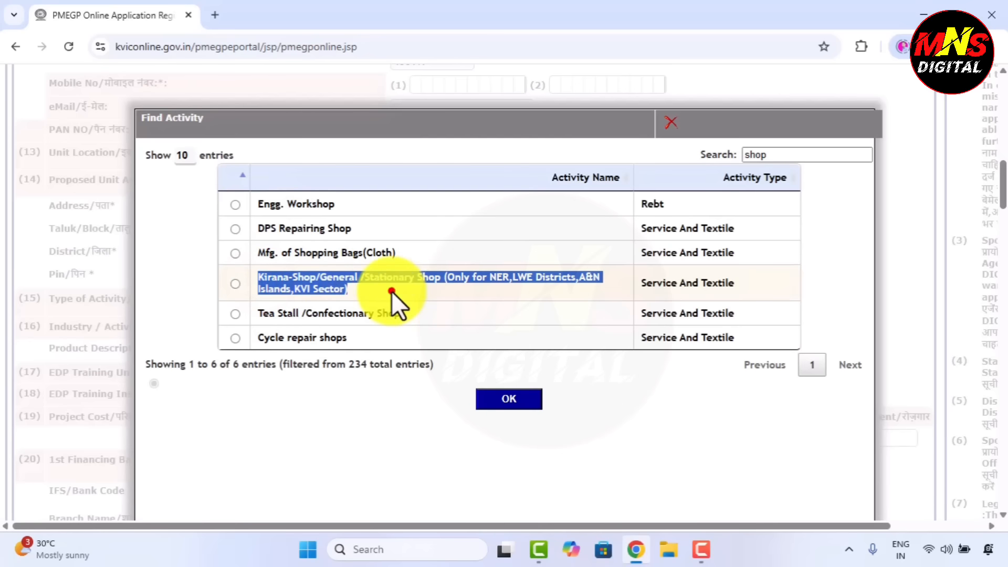
left_click(391, 291)
left_click(233, 283)
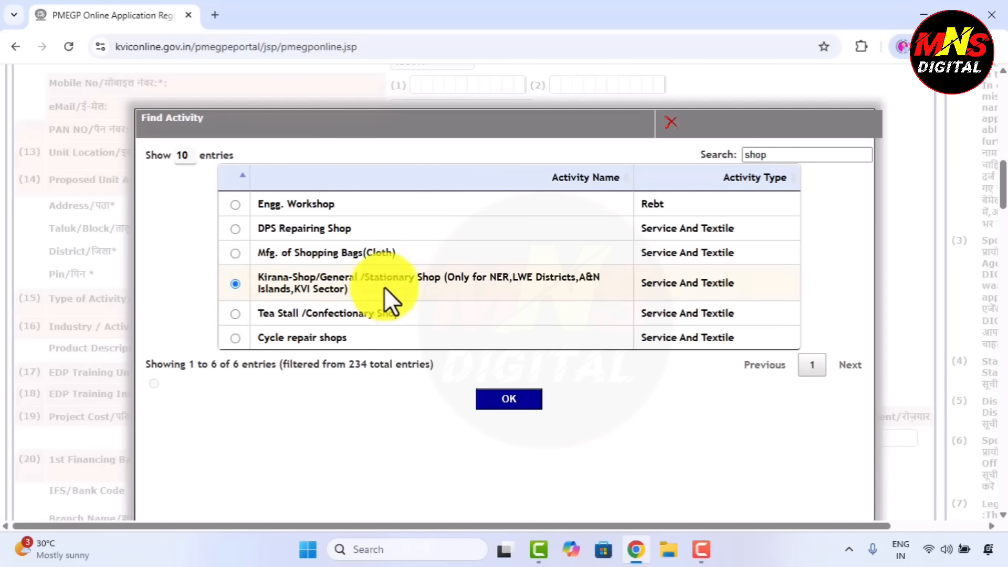
left_click(518, 398)
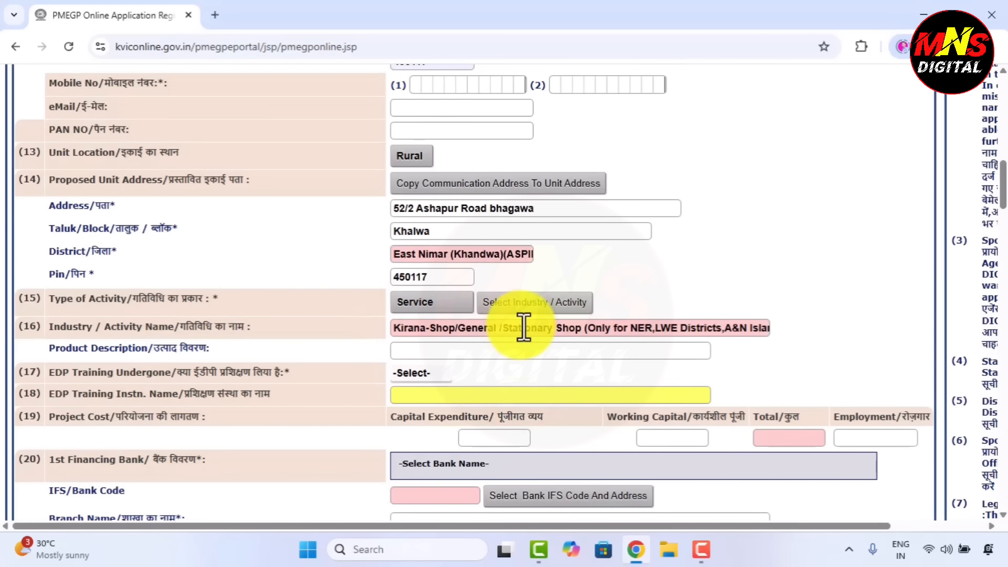
Enter 'yes' as product description, EDP training Yes, and institute star rojagar
left_click(428, 349)
type("yes")
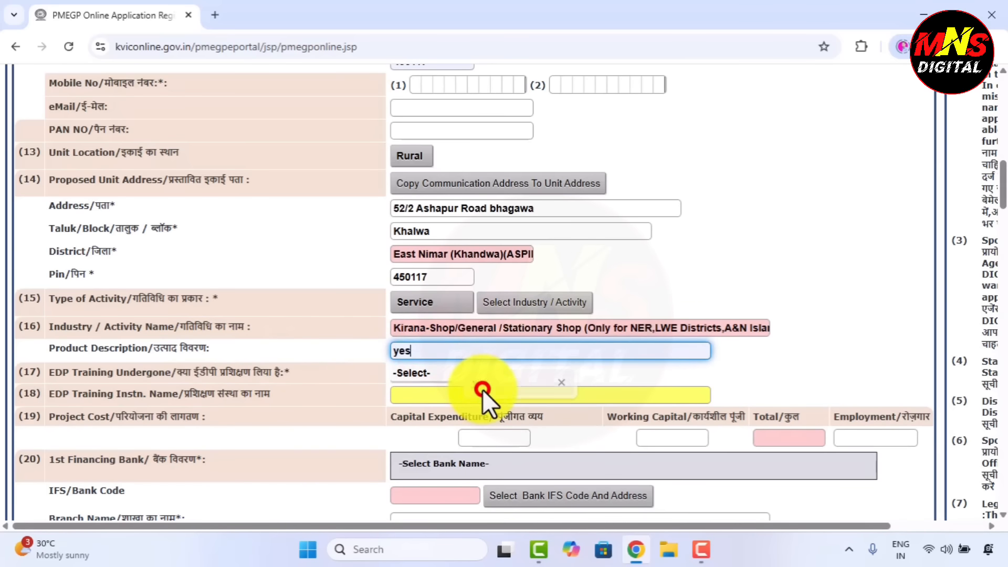
left_click(483, 389)
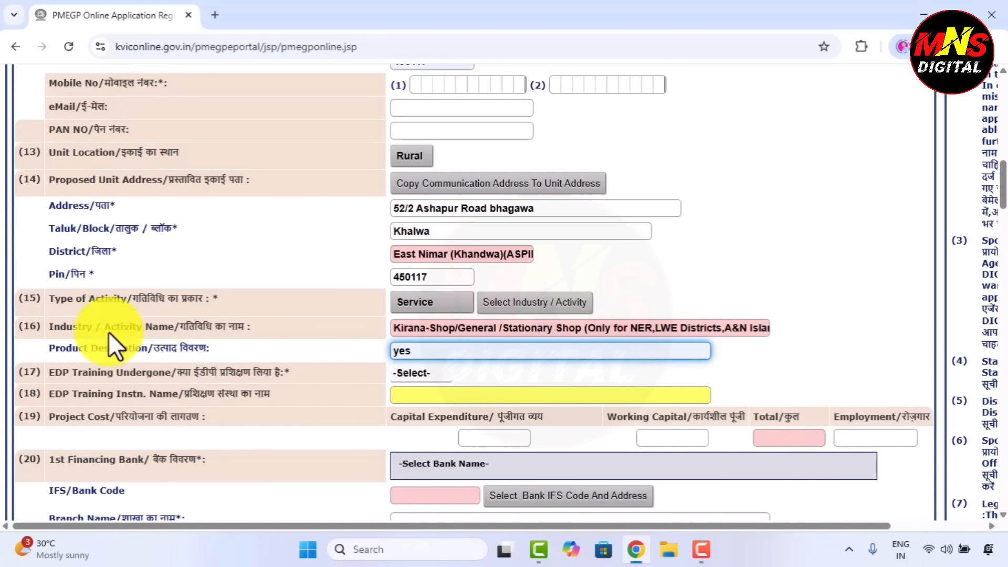
left_click(428, 383)
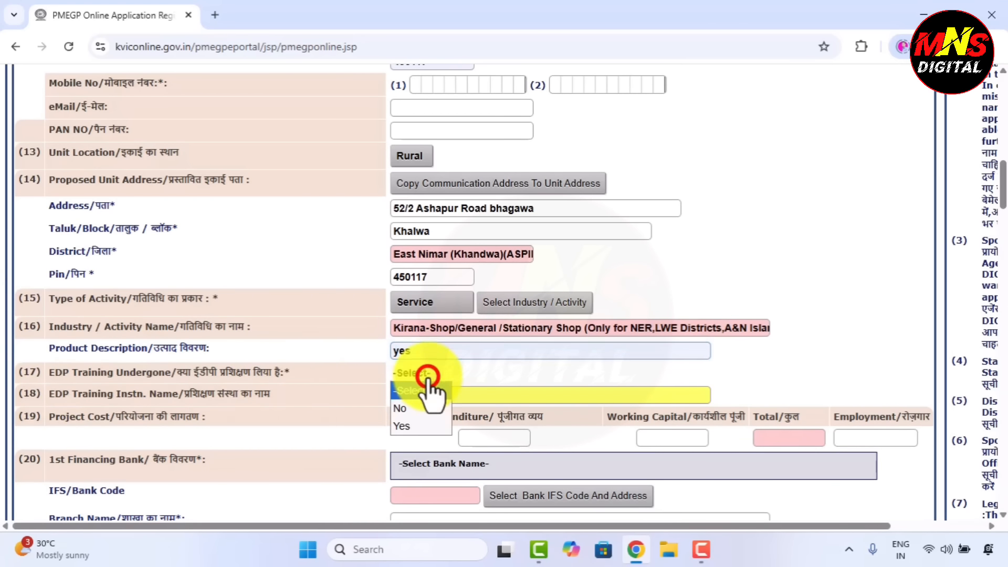
left_click(409, 421)
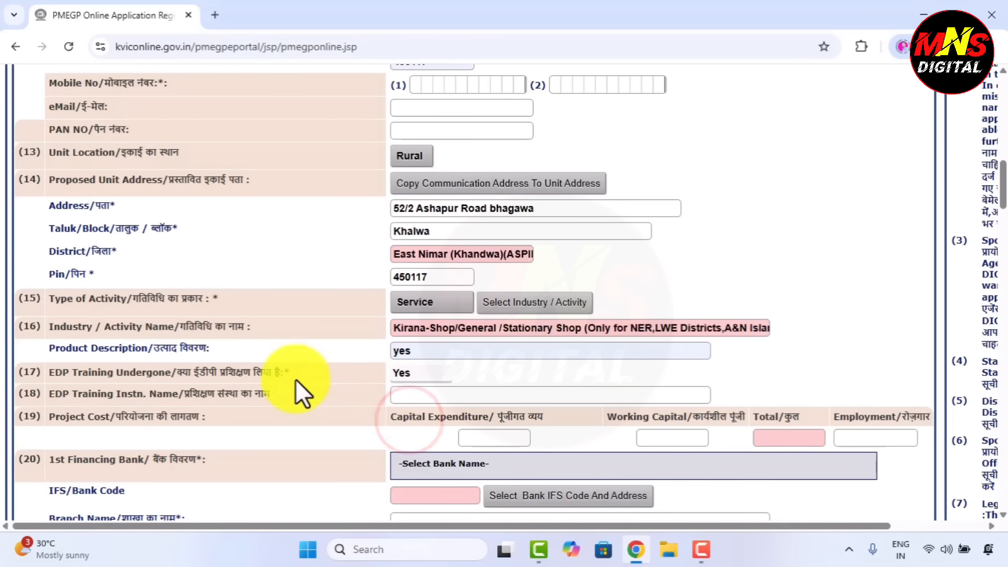
left_click(416, 391)
left_click(503, 430)
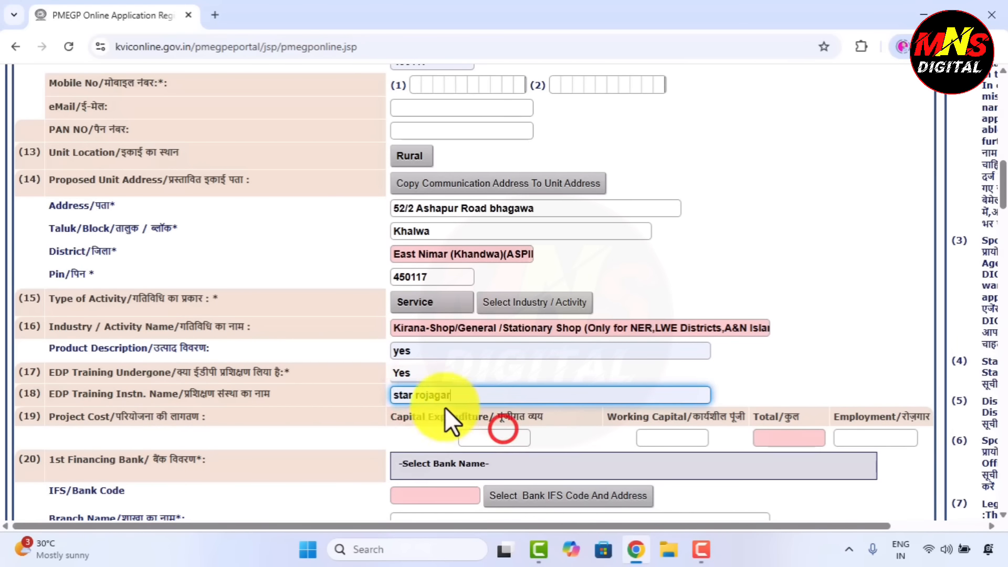
left_click(500, 388)
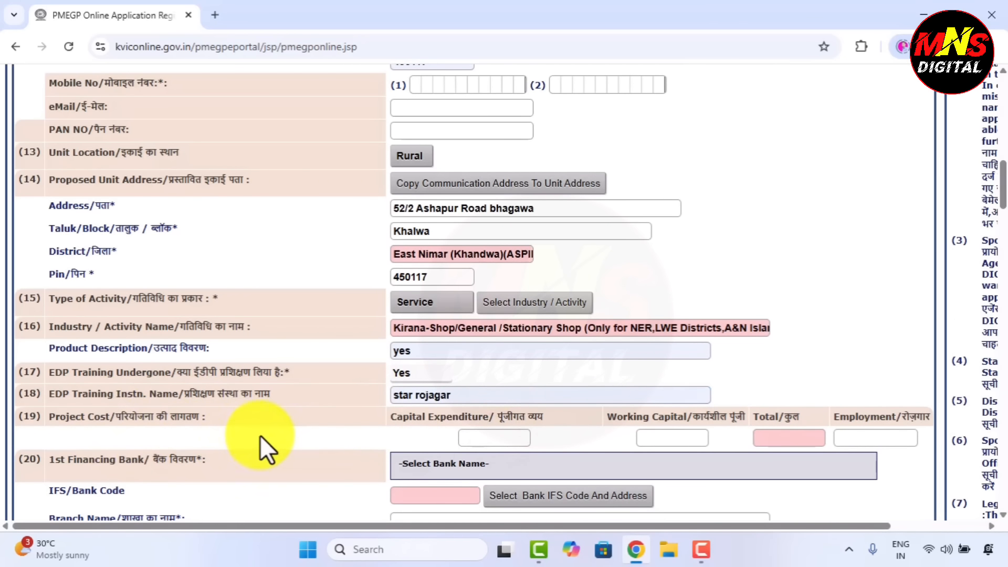
Enter capital expenditure 600000, working capital 200000, and employment 2
left_click(475, 437)
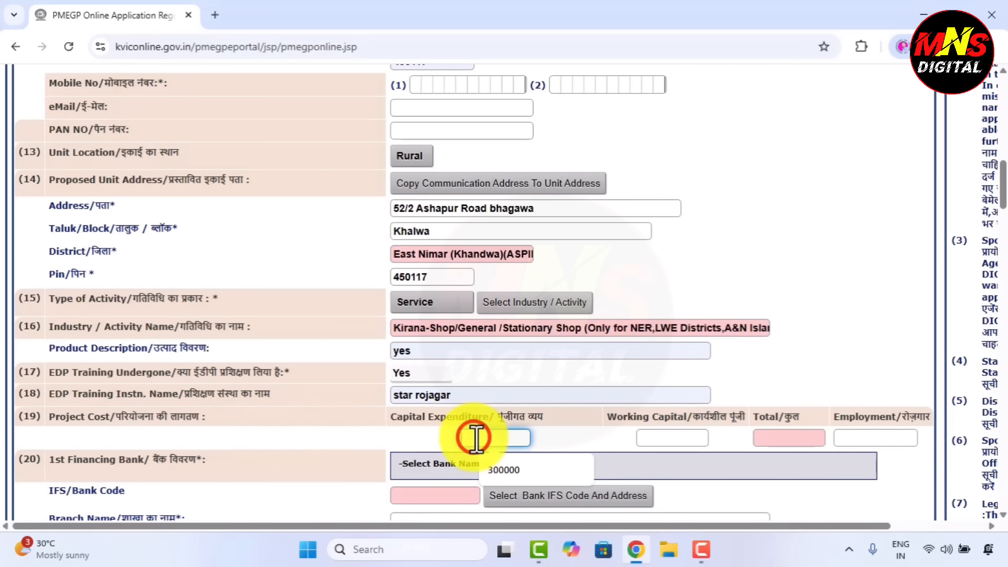
type("5")
key("BackSpace")
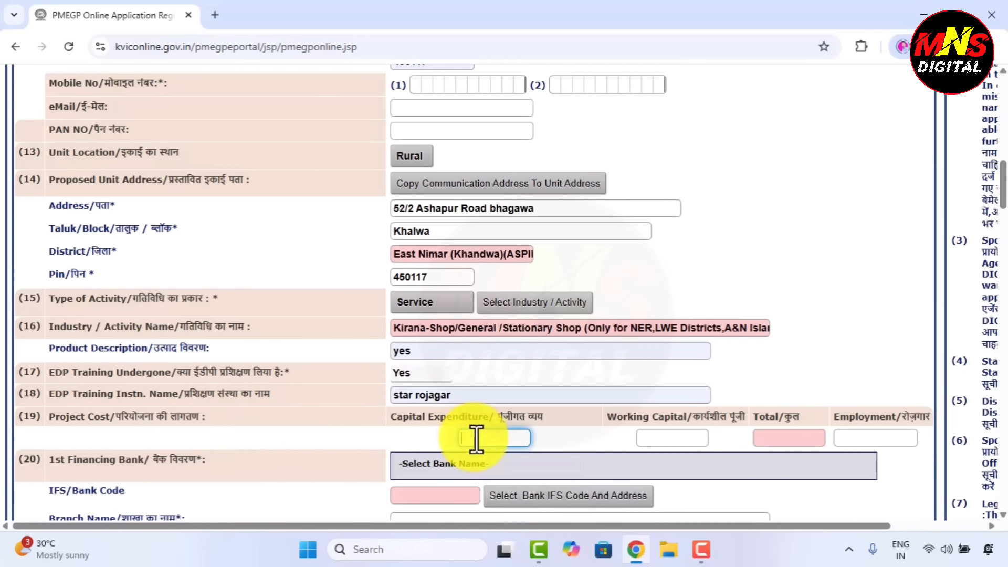
type("600000")
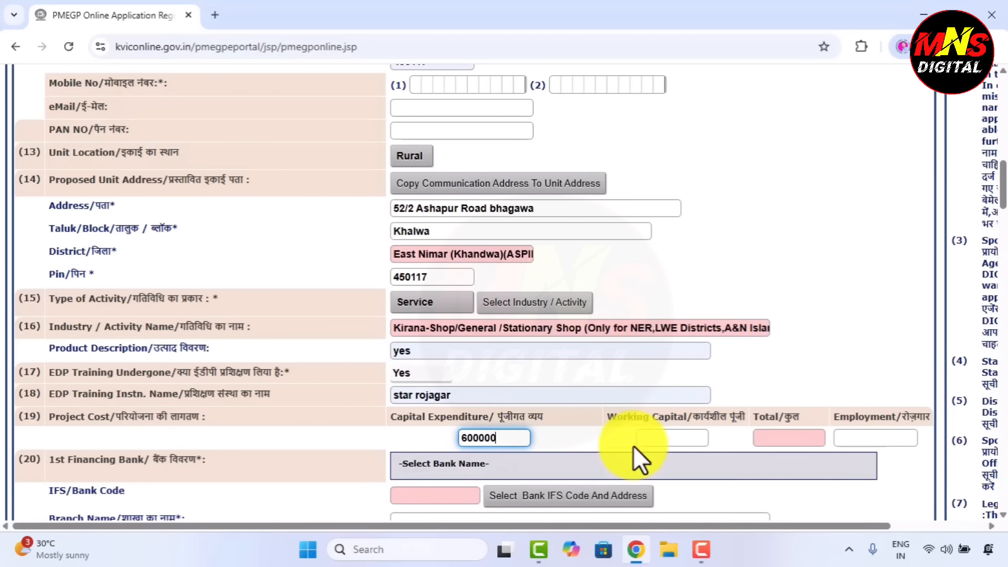
left_click(671, 437)
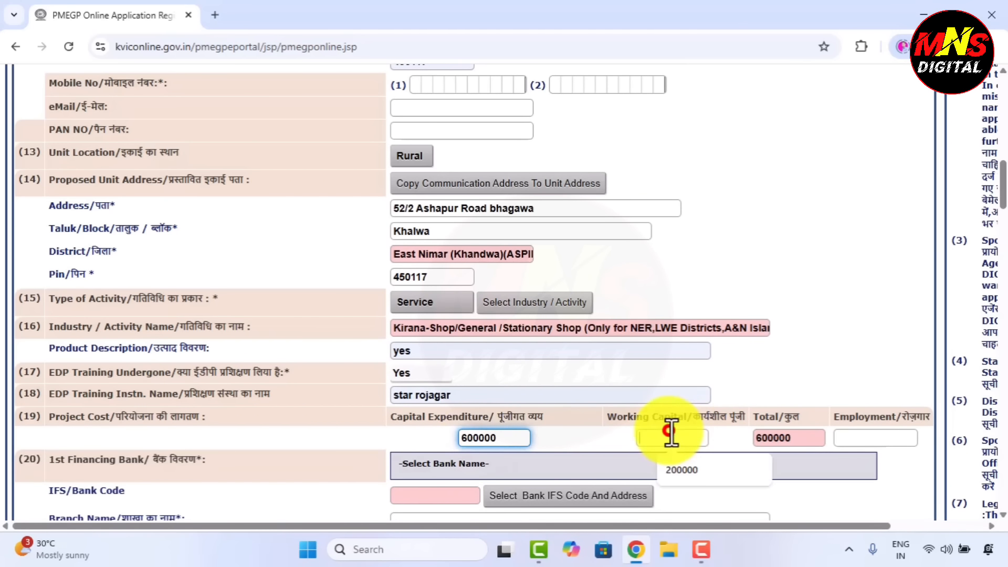
left_click(684, 470)
left_click(844, 438)
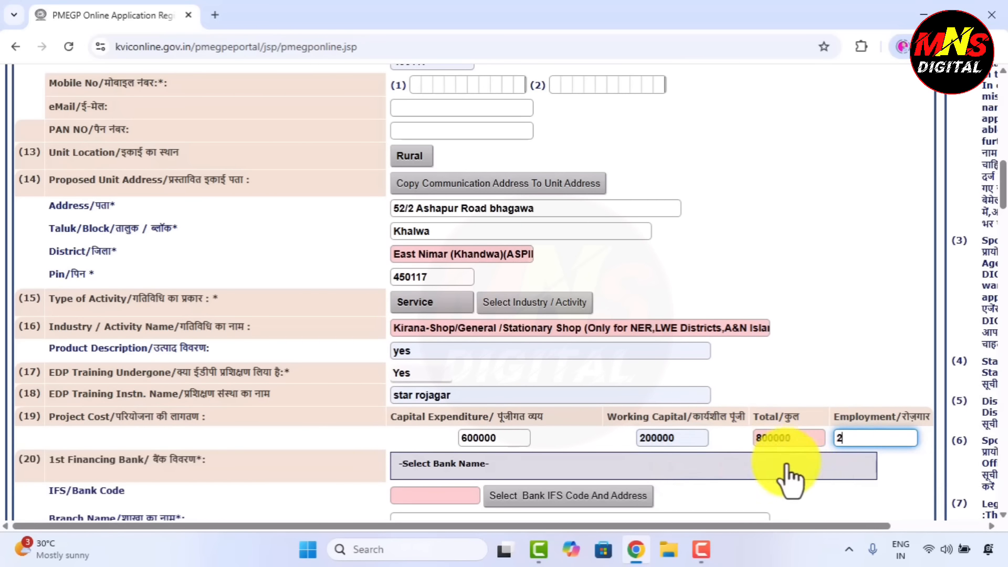
left_click(783, 505)
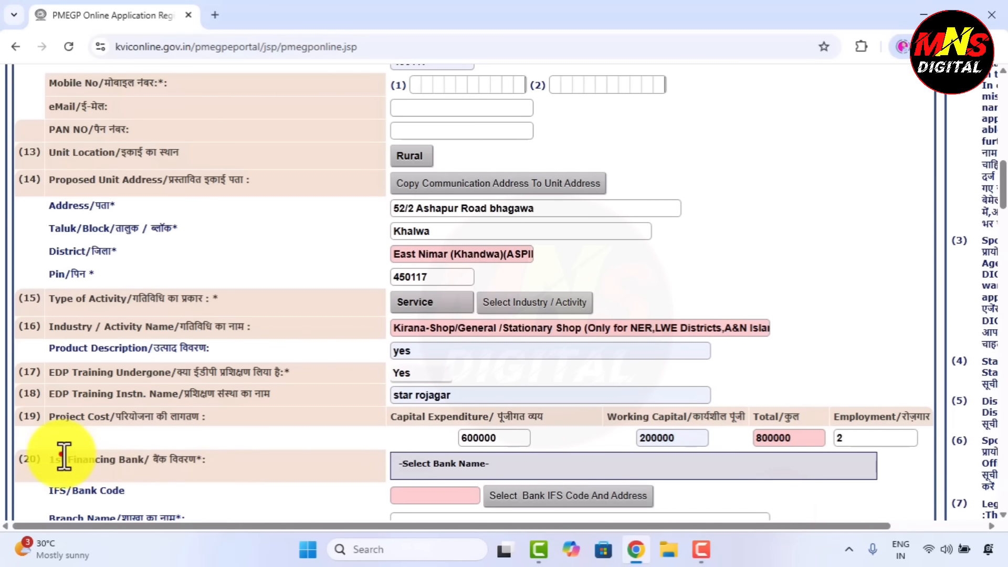
Select BANK OF INDIA as the first financing bank and review the IFS code and Branch Name fields
left_click(257, 434)
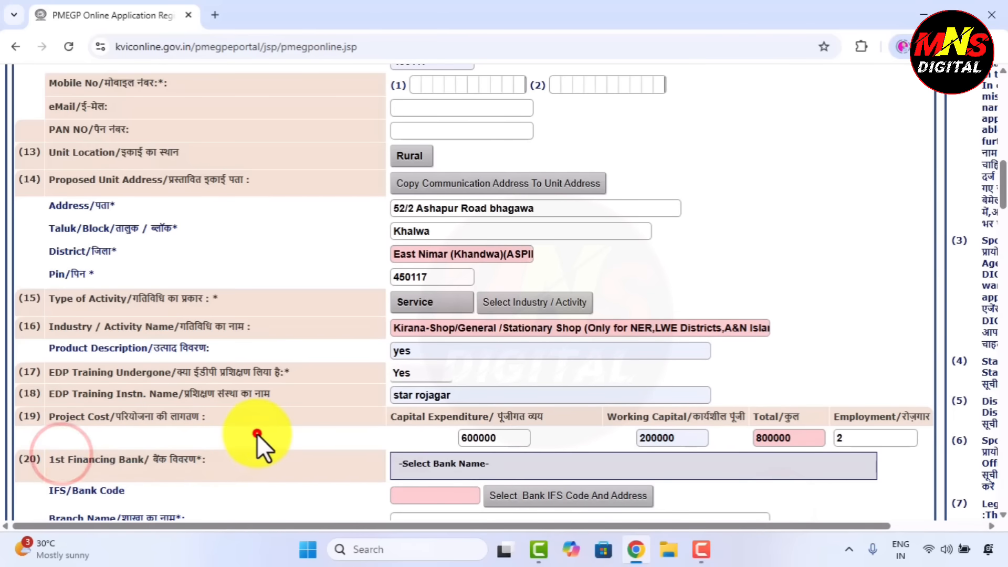
left_click(408, 469)
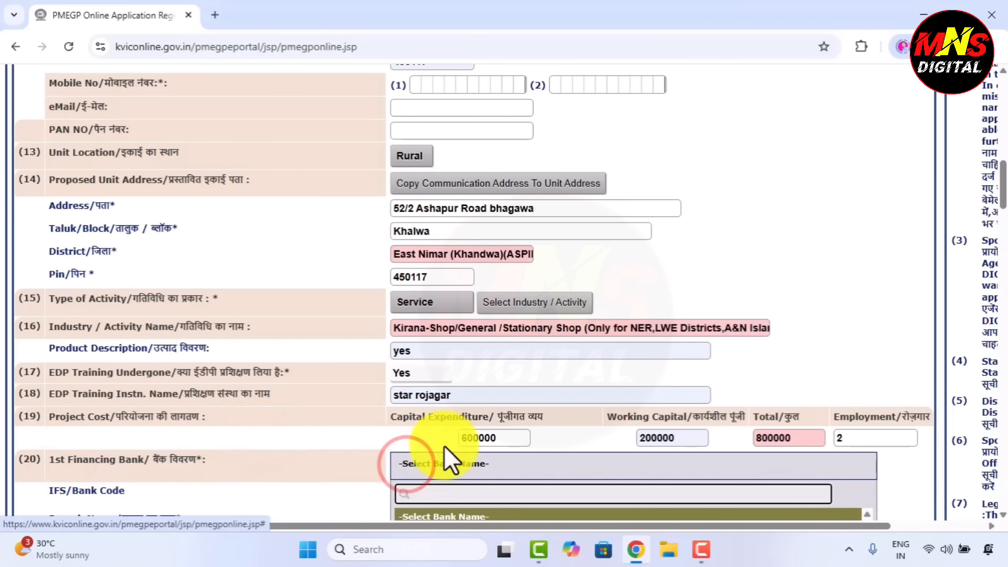
scroll(578, 483, "down", 3)
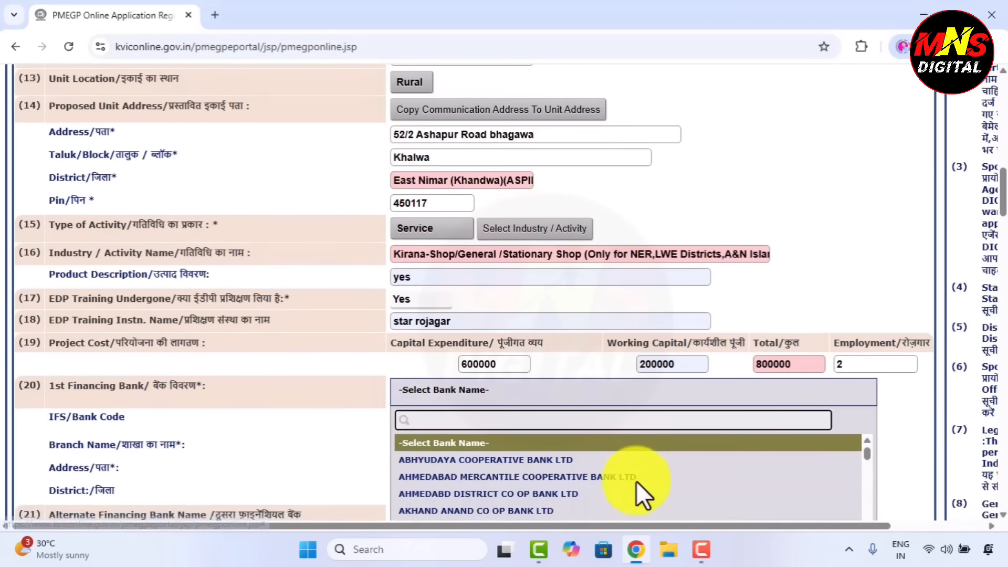
scroll(624, 472, "down", 2)
scroll(515, 443, "down", 5)
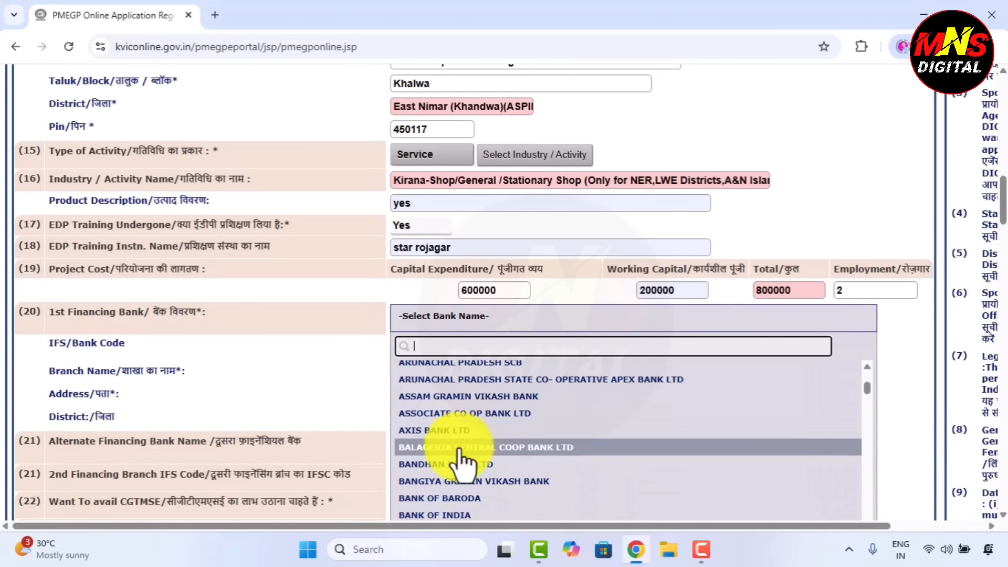
left_click(439, 513)
left_click(407, 347)
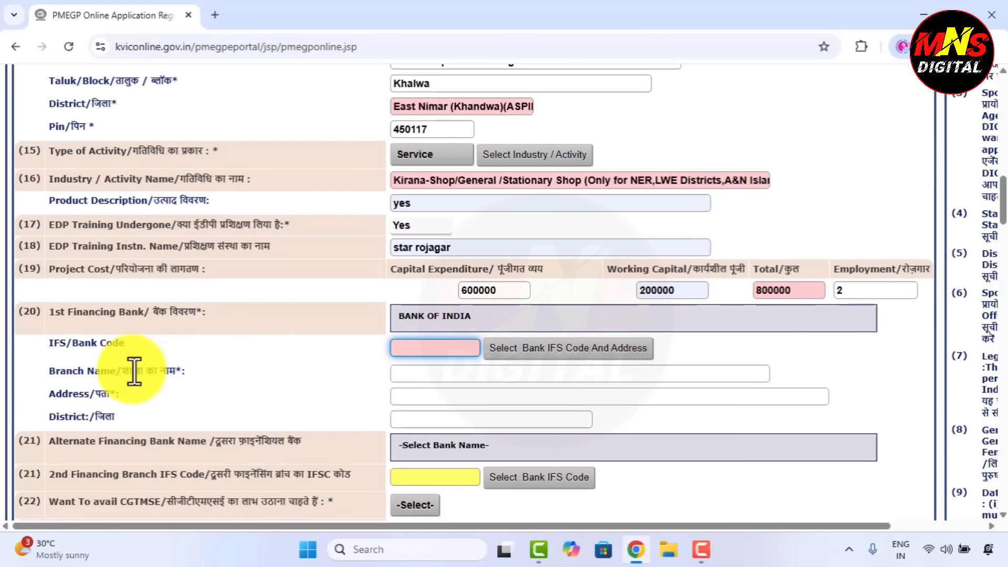
left_click_drag(122, 371, 275, 372)
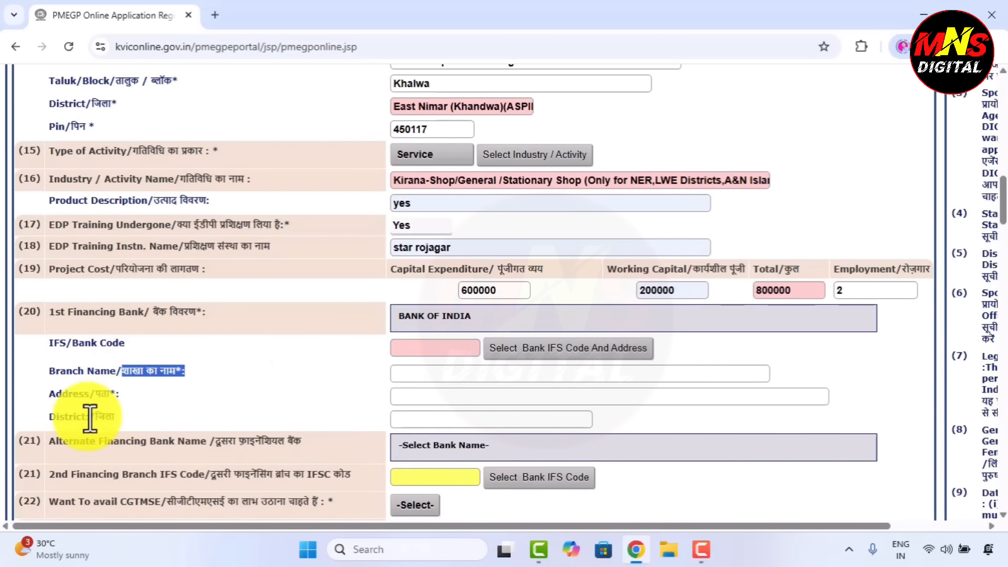
left_click(667, 423)
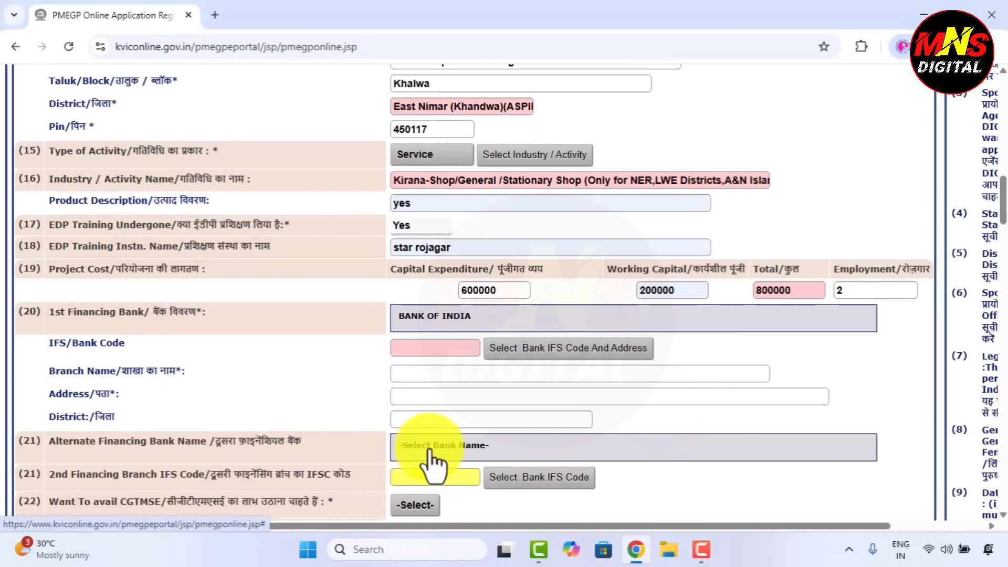
scroll(620, 418, "down", 1)
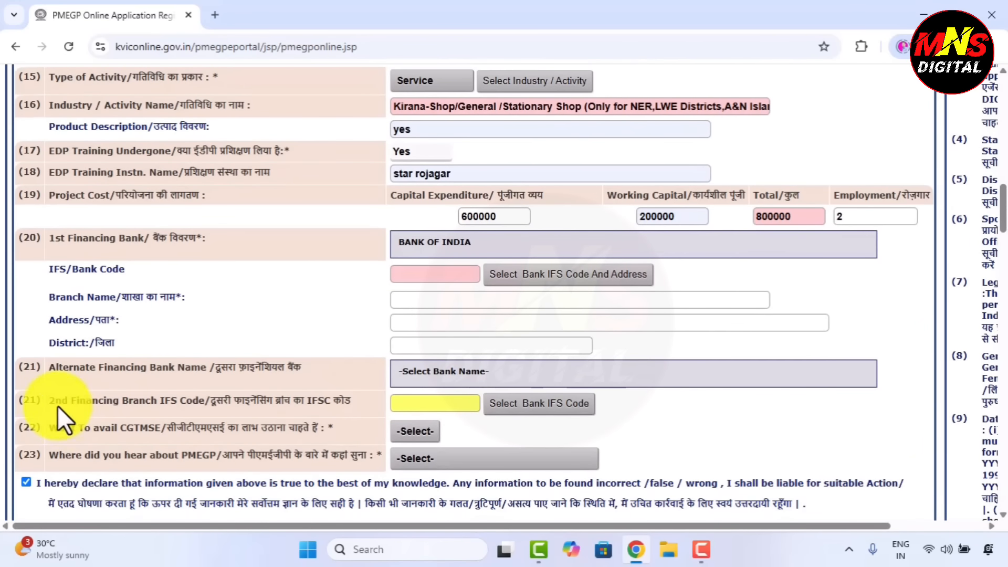
left_click_drag(49, 401, 205, 400)
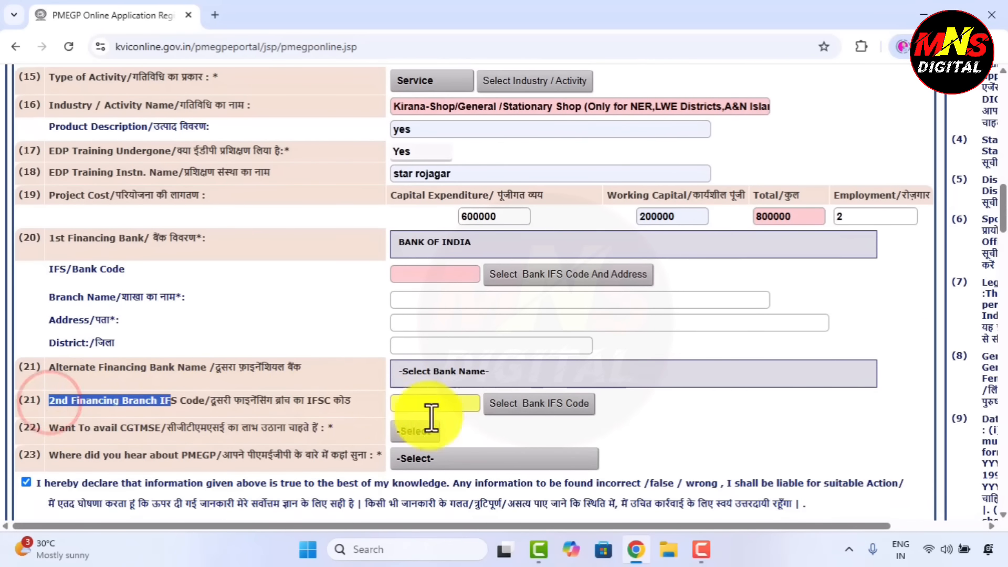
left_click(488, 428)
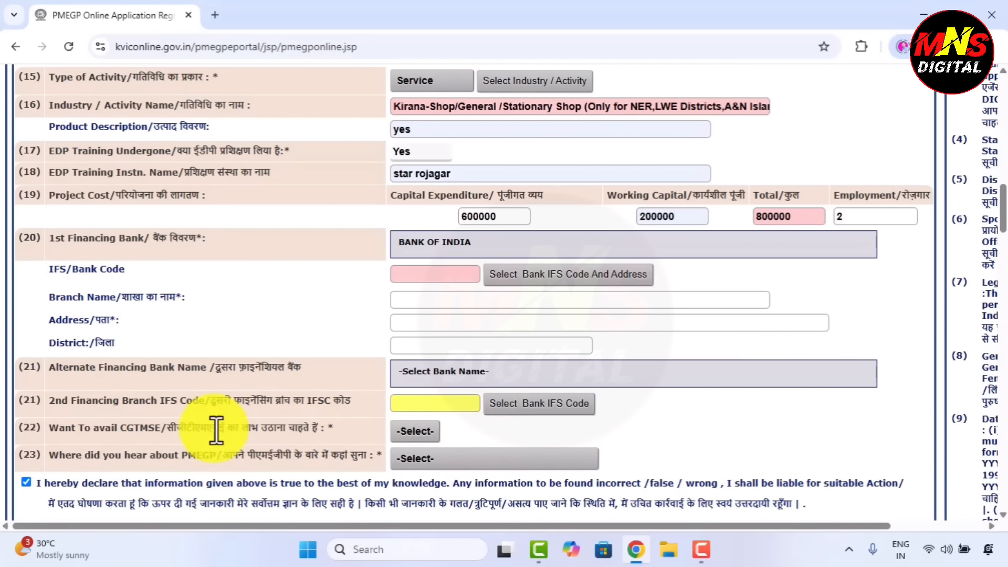
Answer Yes for availing CGTMSE and choose Internet Advertisement as where you heard about PMEGP
left_click(417, 433)
left_click(412, 472)
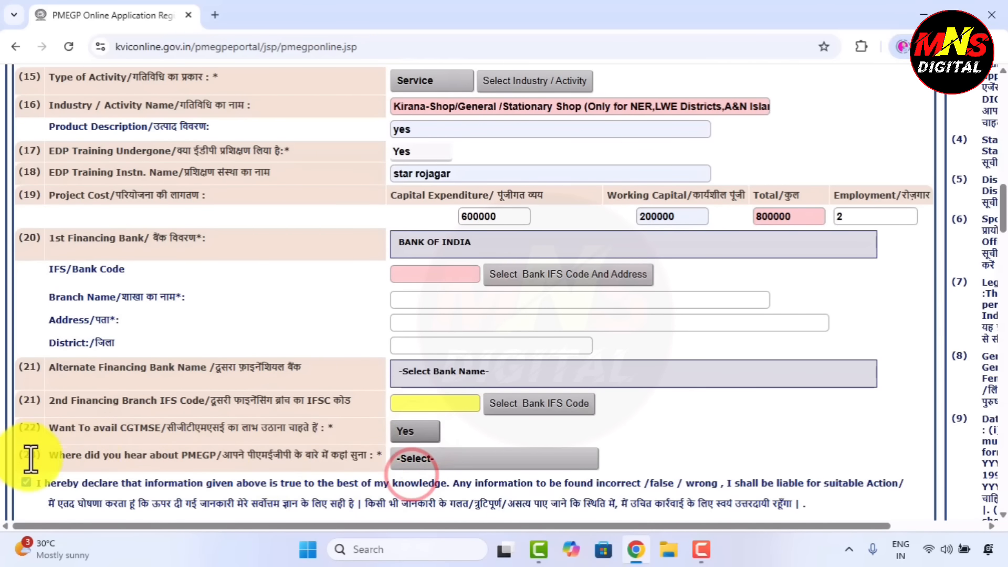
left_click_drag(51, 456, 360, 456)
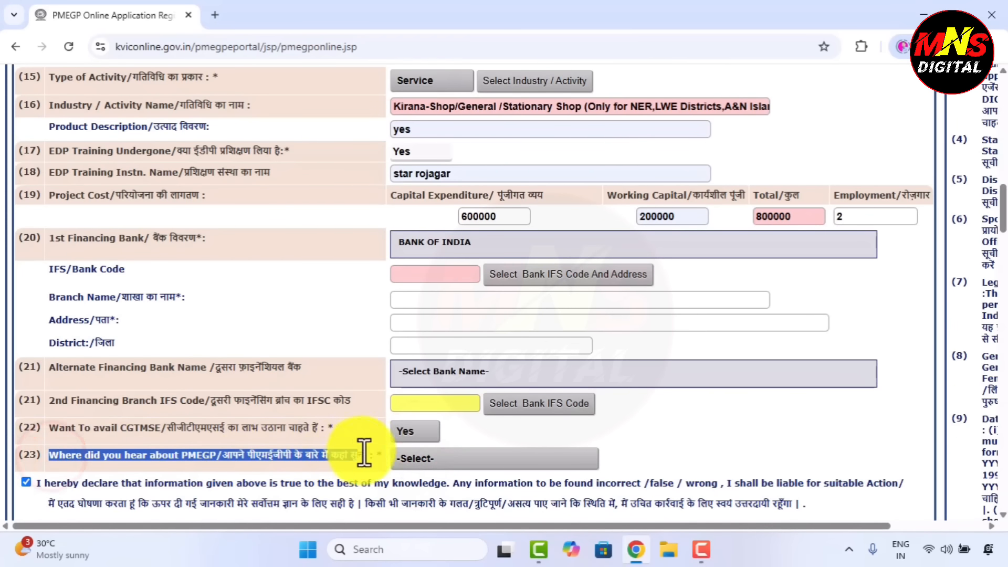
left_click(476, 433)
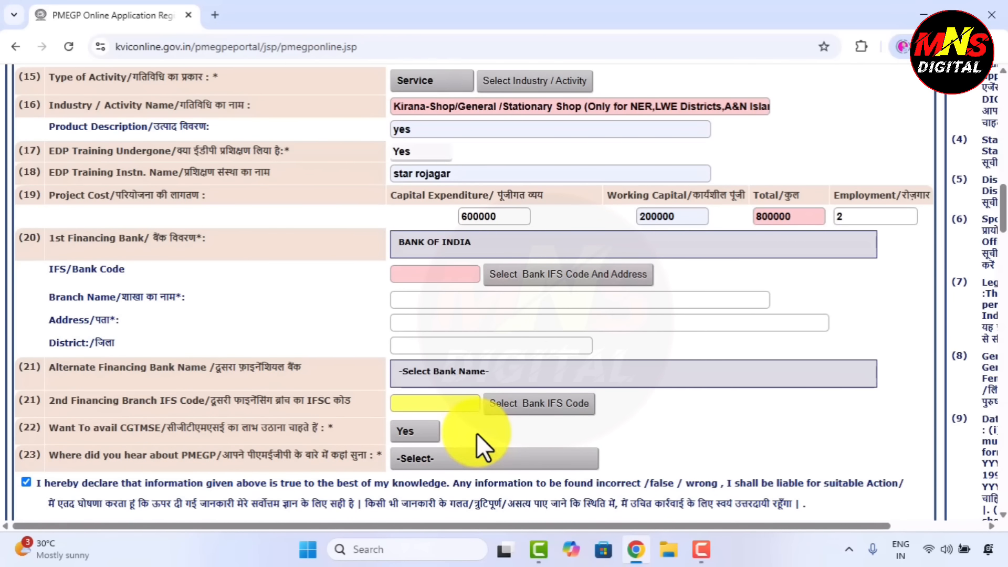
left_click(487, 462)
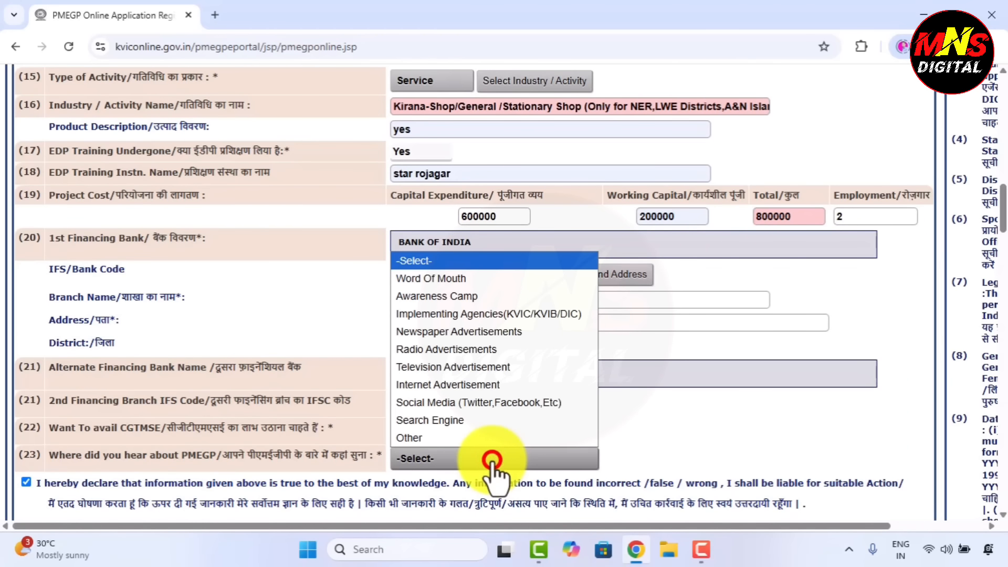
left_click(478, 385)
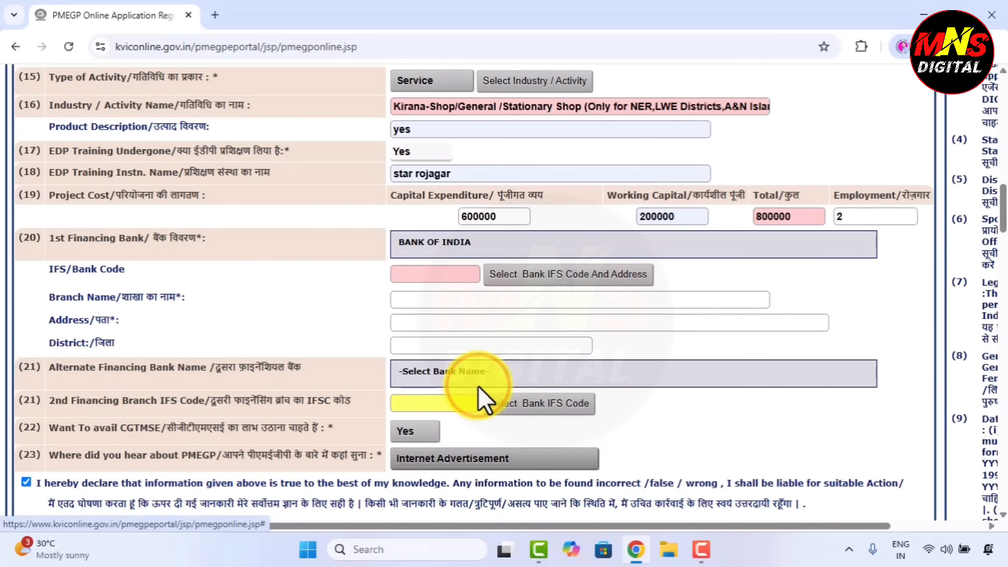
scroll(518, 436, "down", 2)
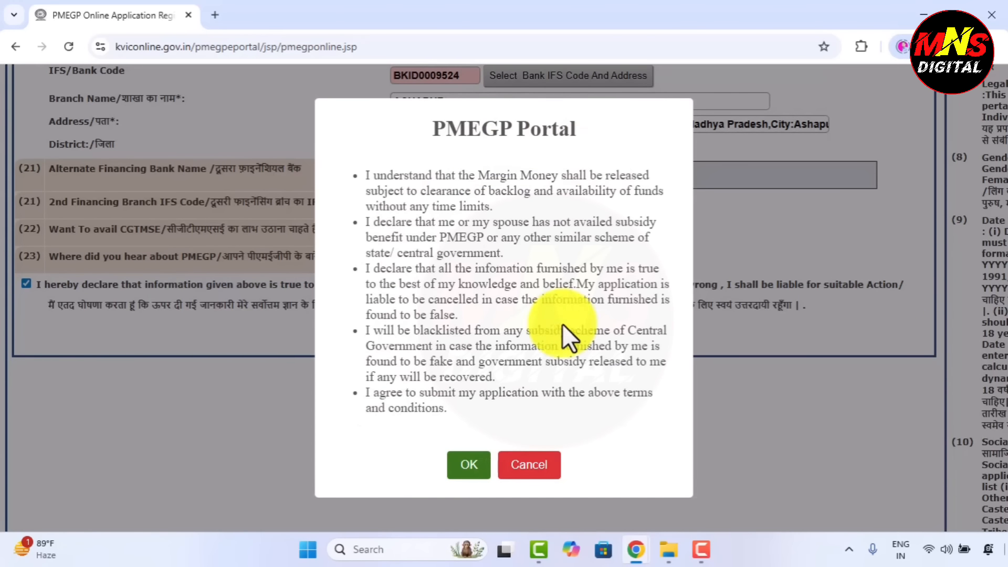
Save the applicant data and accept the PMEGP Portal terms with OK
left_click(467, 469)
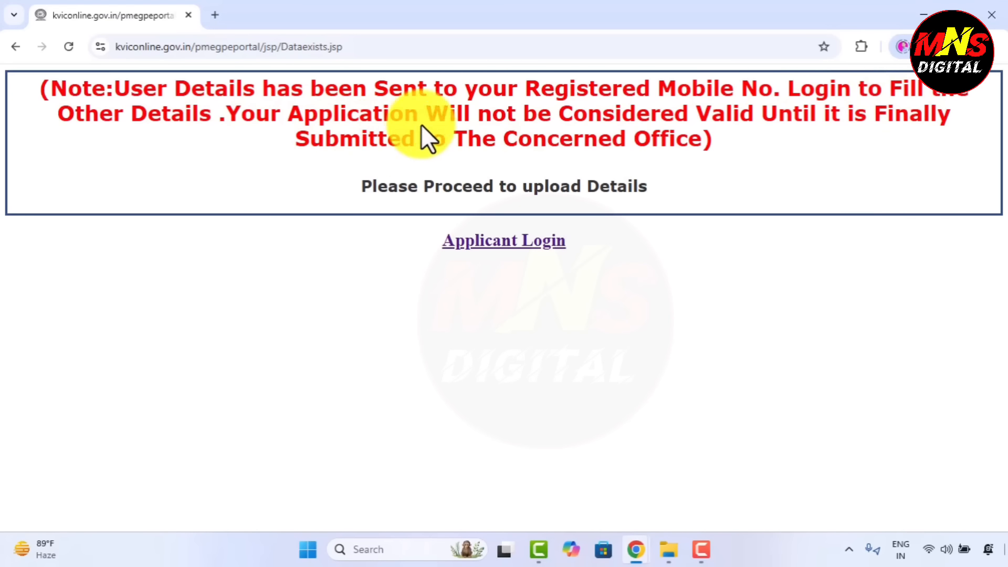
Log in as the applicant with the registered User ID and password, then close the Aadhaar notice
left_click(499, 245)
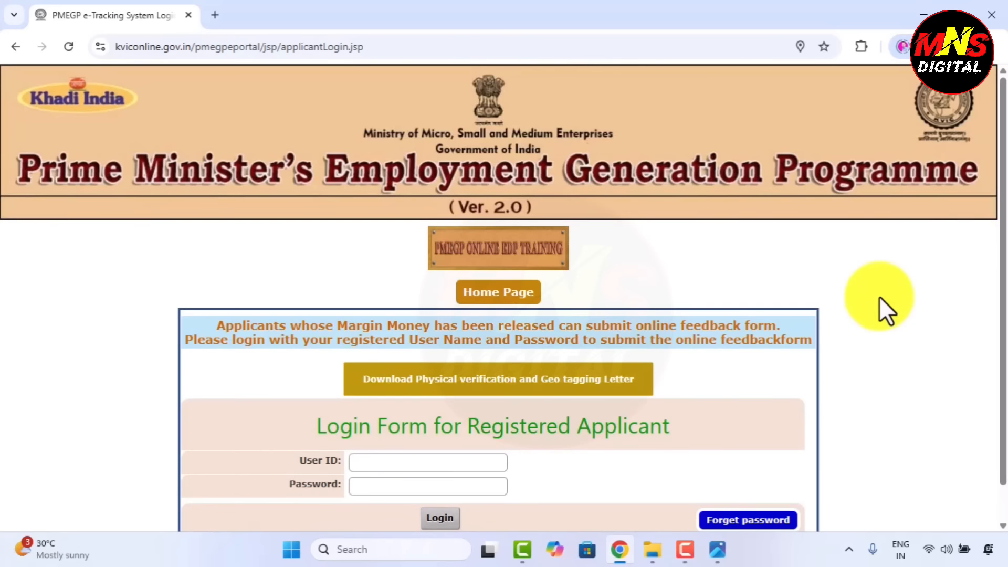
scroll(883, 289, "down", 2)
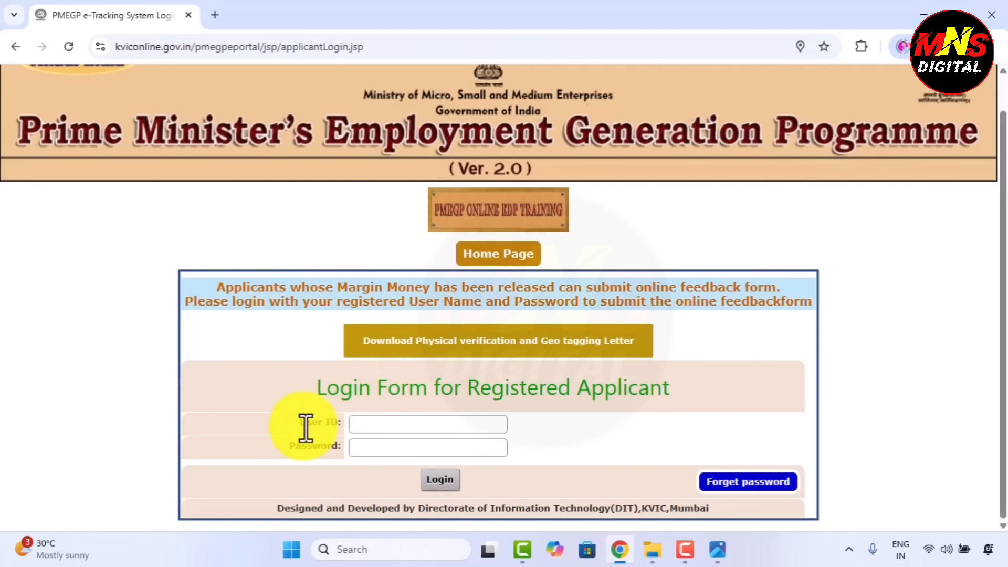
left_click_drag(300, 422, 342, 424)
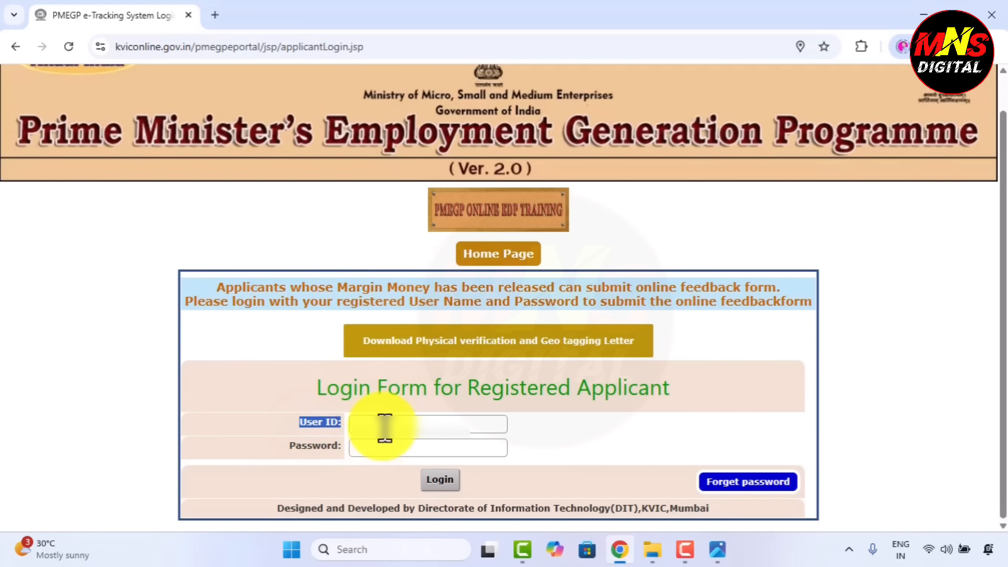
left_click_drag(293, 445, 376, 450)
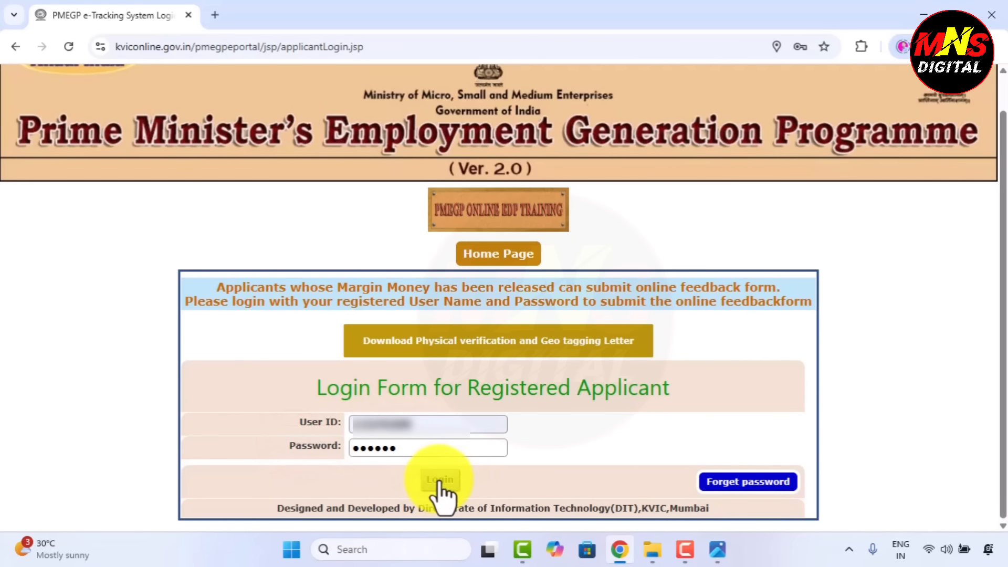
left_click(440, 481)
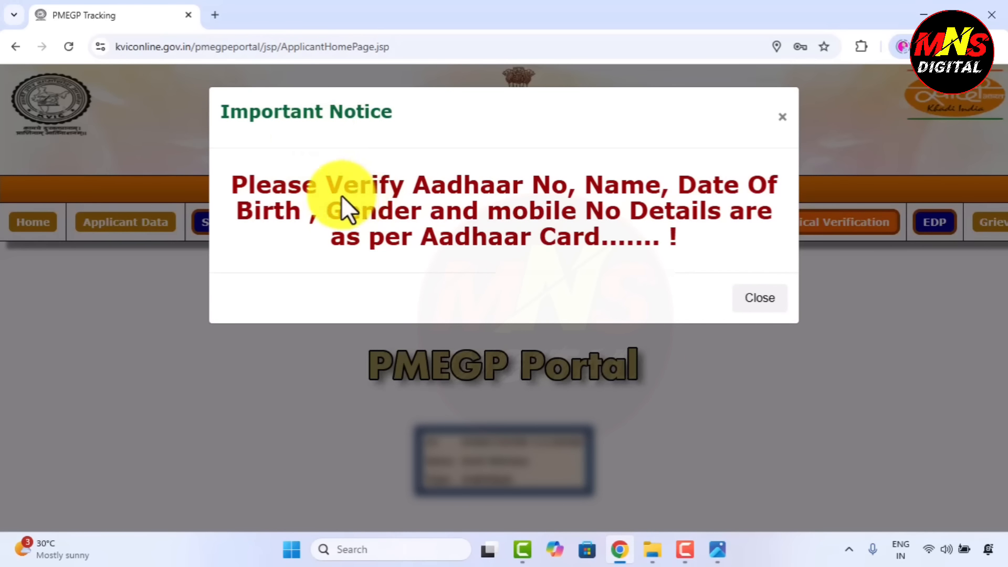
left_click(762, 300)
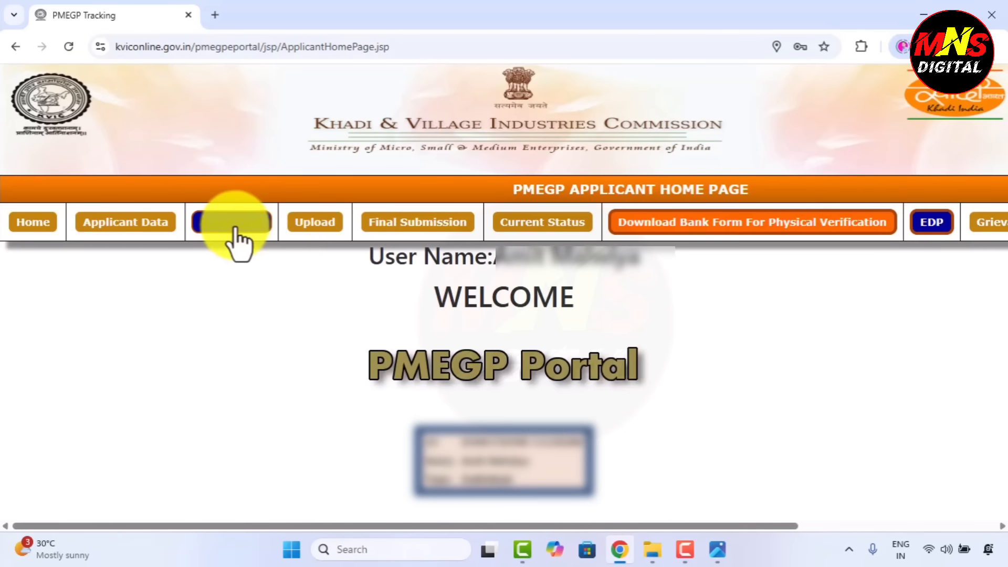
Open the Upload page and point out the required documents list, starting with the Passport Size Photo
left_click(326, 231)
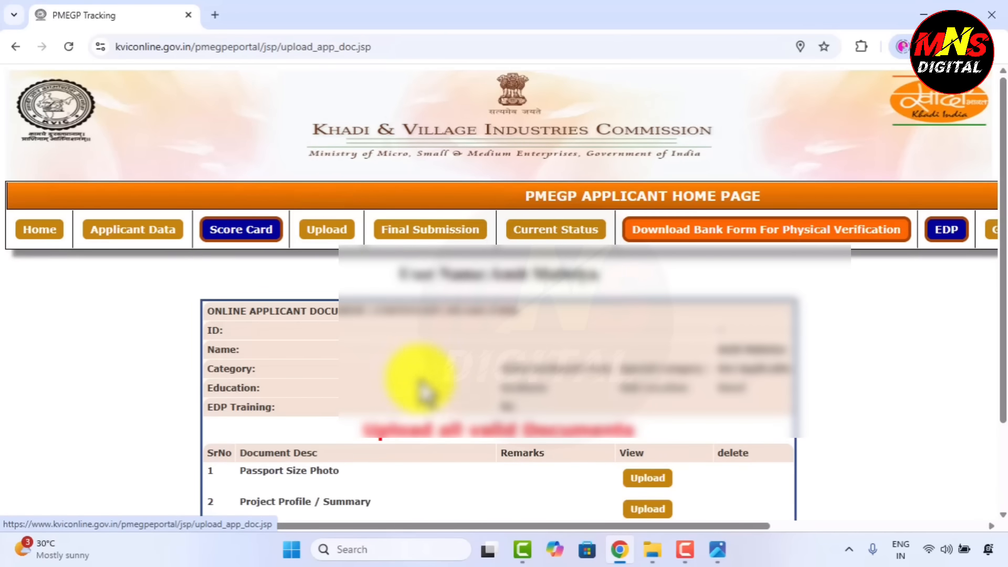
scroll(391, 349, "down", 2)
scroll(388, 343, "down", 1)
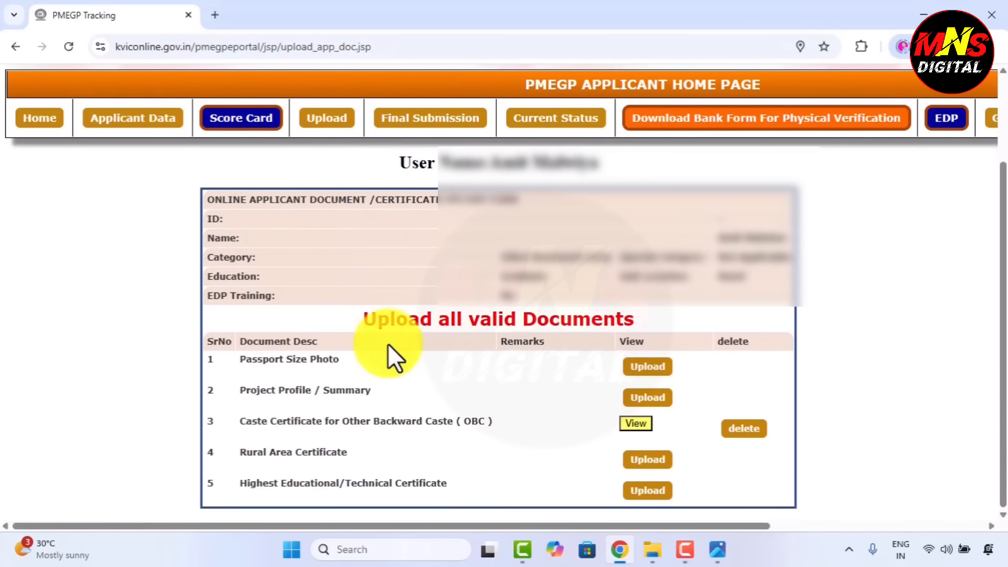
left_click(241, 360)
left_click_drag(240, 361, 492, 486)
left_click(500, 475)
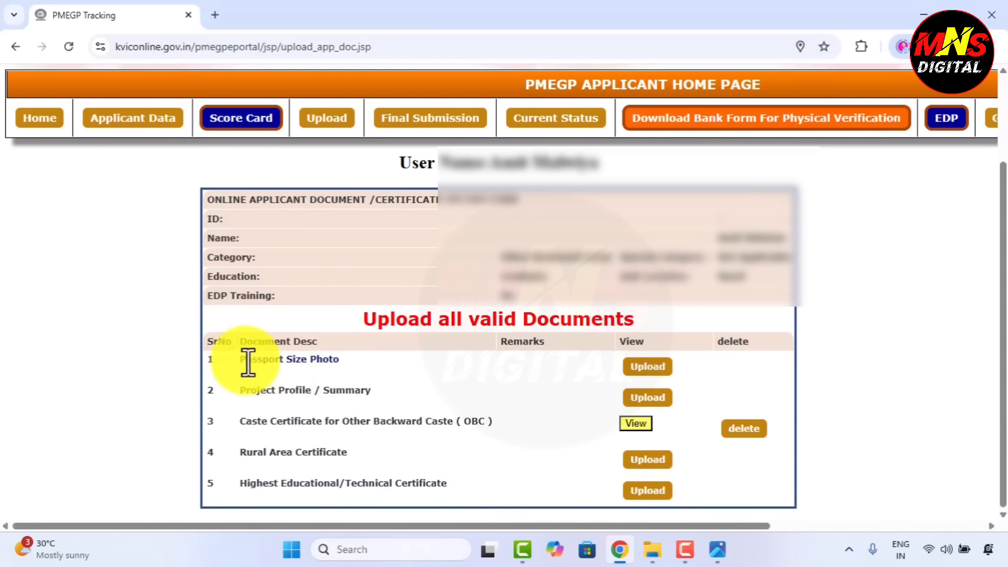
left_click_drag(240, 360, 339, 362)
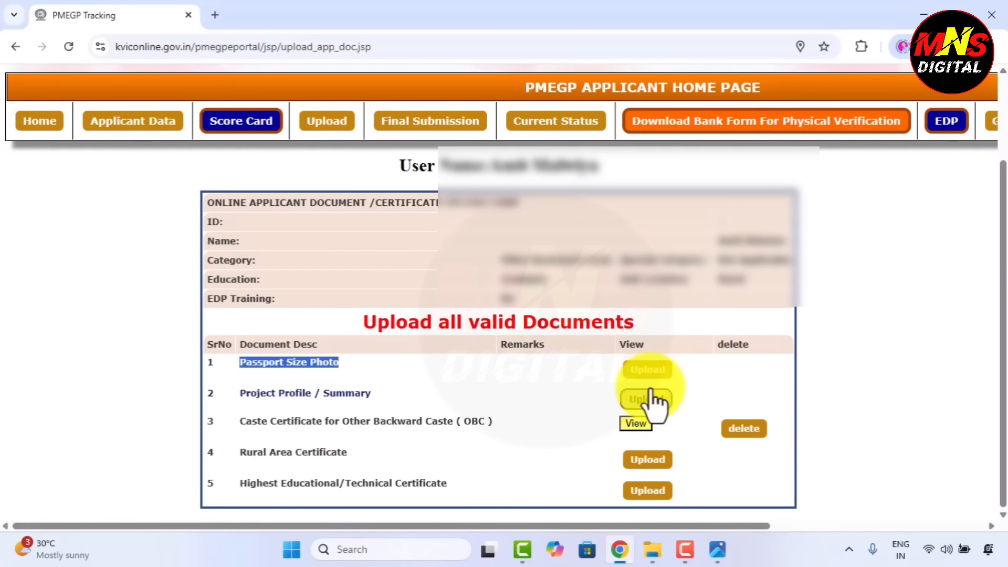
Point out the OBC caste, Rural Area, Highest Educational certificate and Project Profile requirements
left_click_drag(239, 423, 522, 441)
left_click(521, 437)
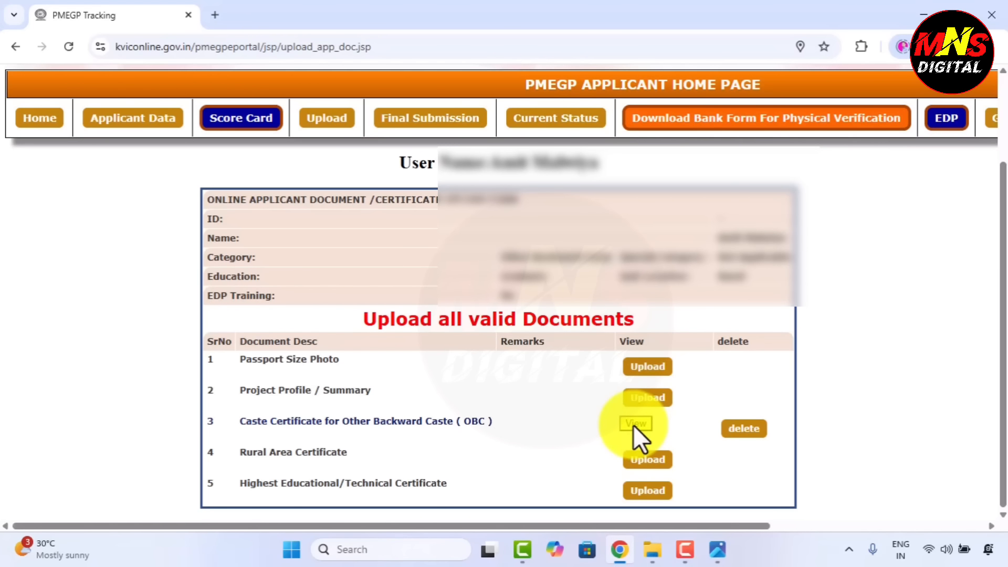
left_click_drag(242, 454, 376, 458)
left_click(376, 458)
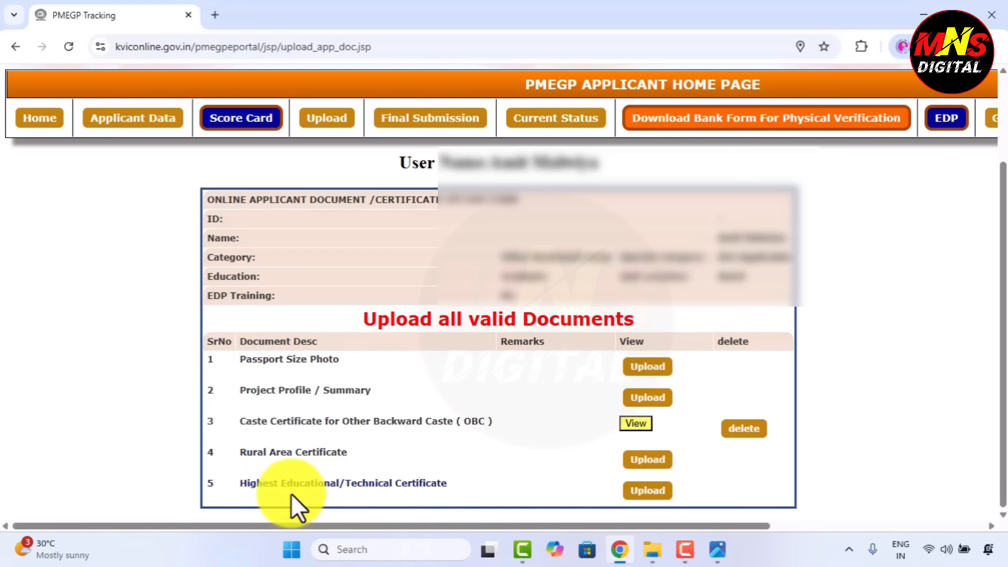
left_click_drag(242, 483, 468, 483)
left_click(467, 483)
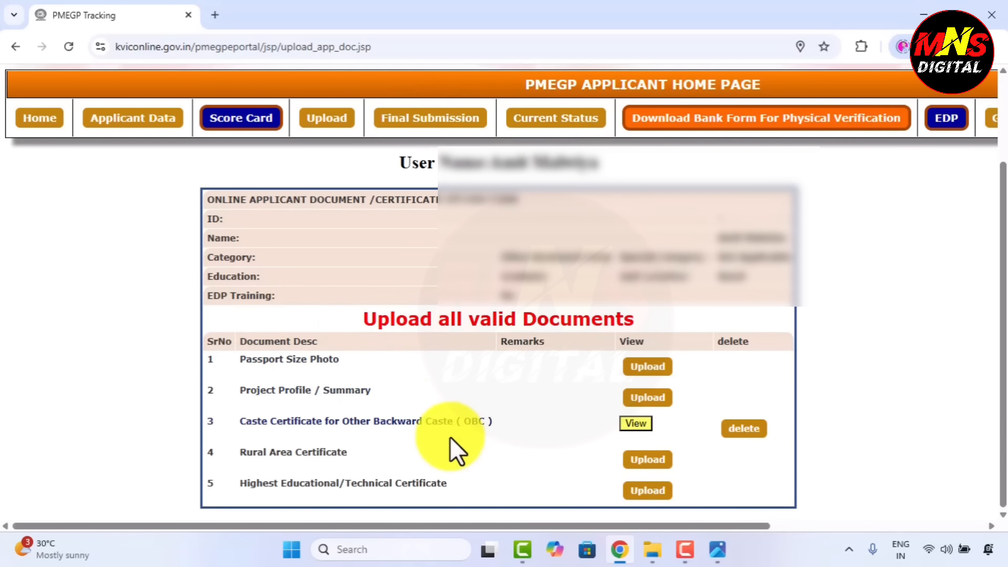
left_click_drag(232, 390, 407, 398)
left_click(411, 392)
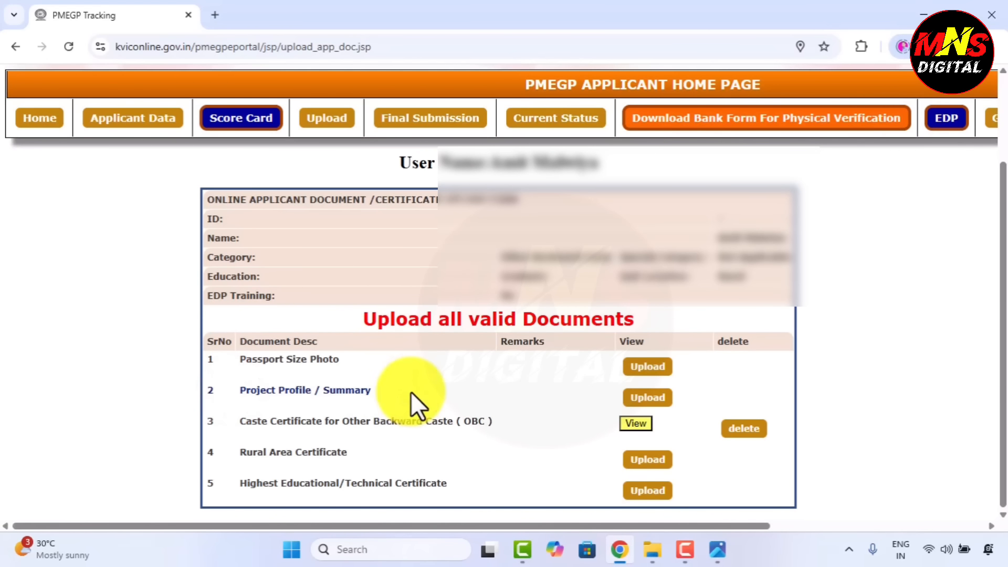